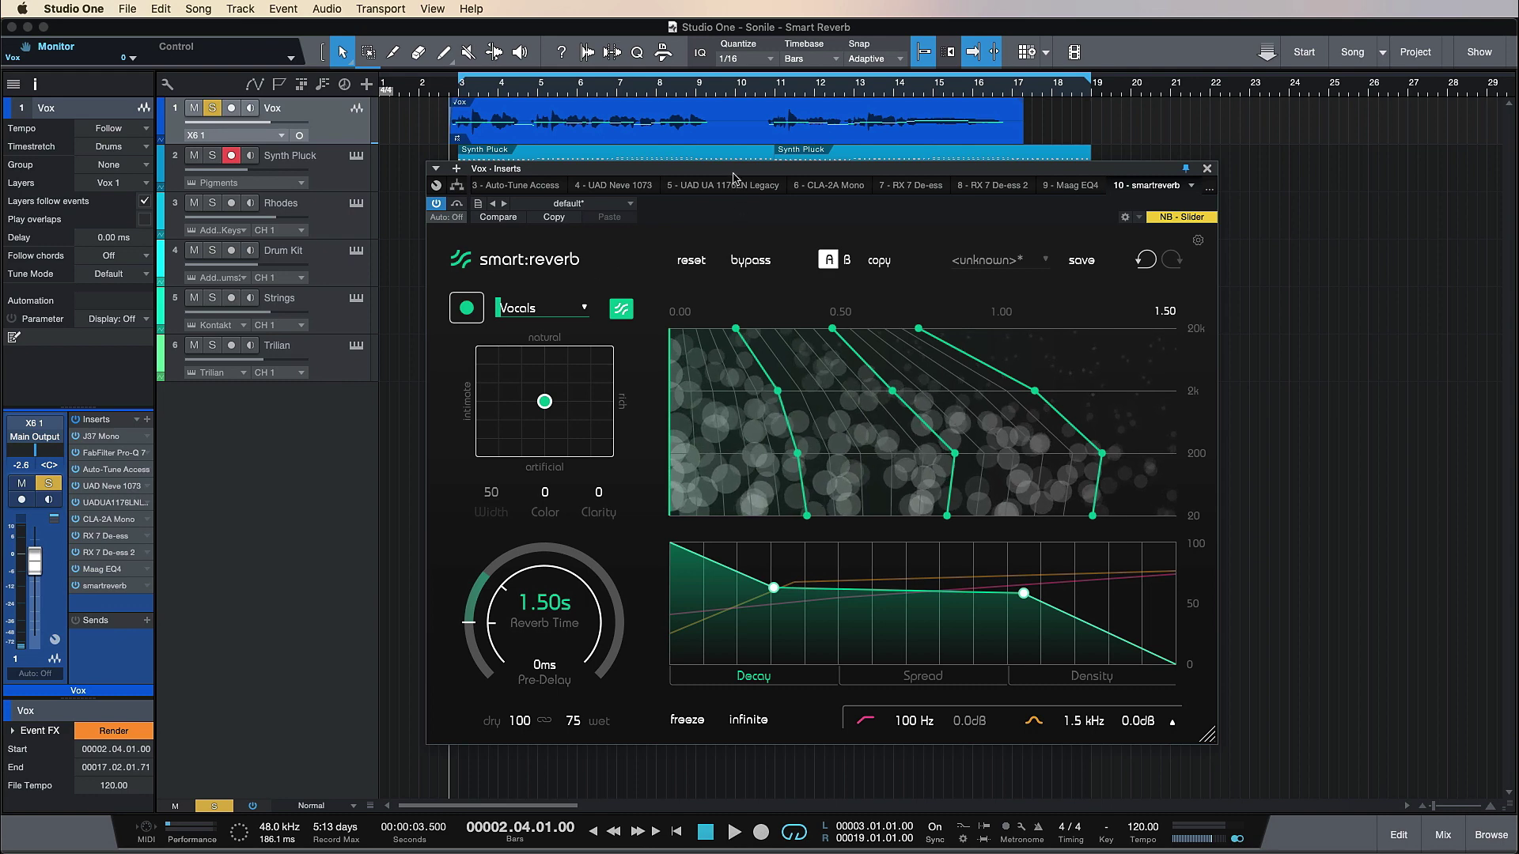
Reposition the plug-in window and view the list of available source profiles, keeping Vocals selected
{"action": "left_click_drag", "start_coordinate": [734, 174], "coordinate": [732, 158]}
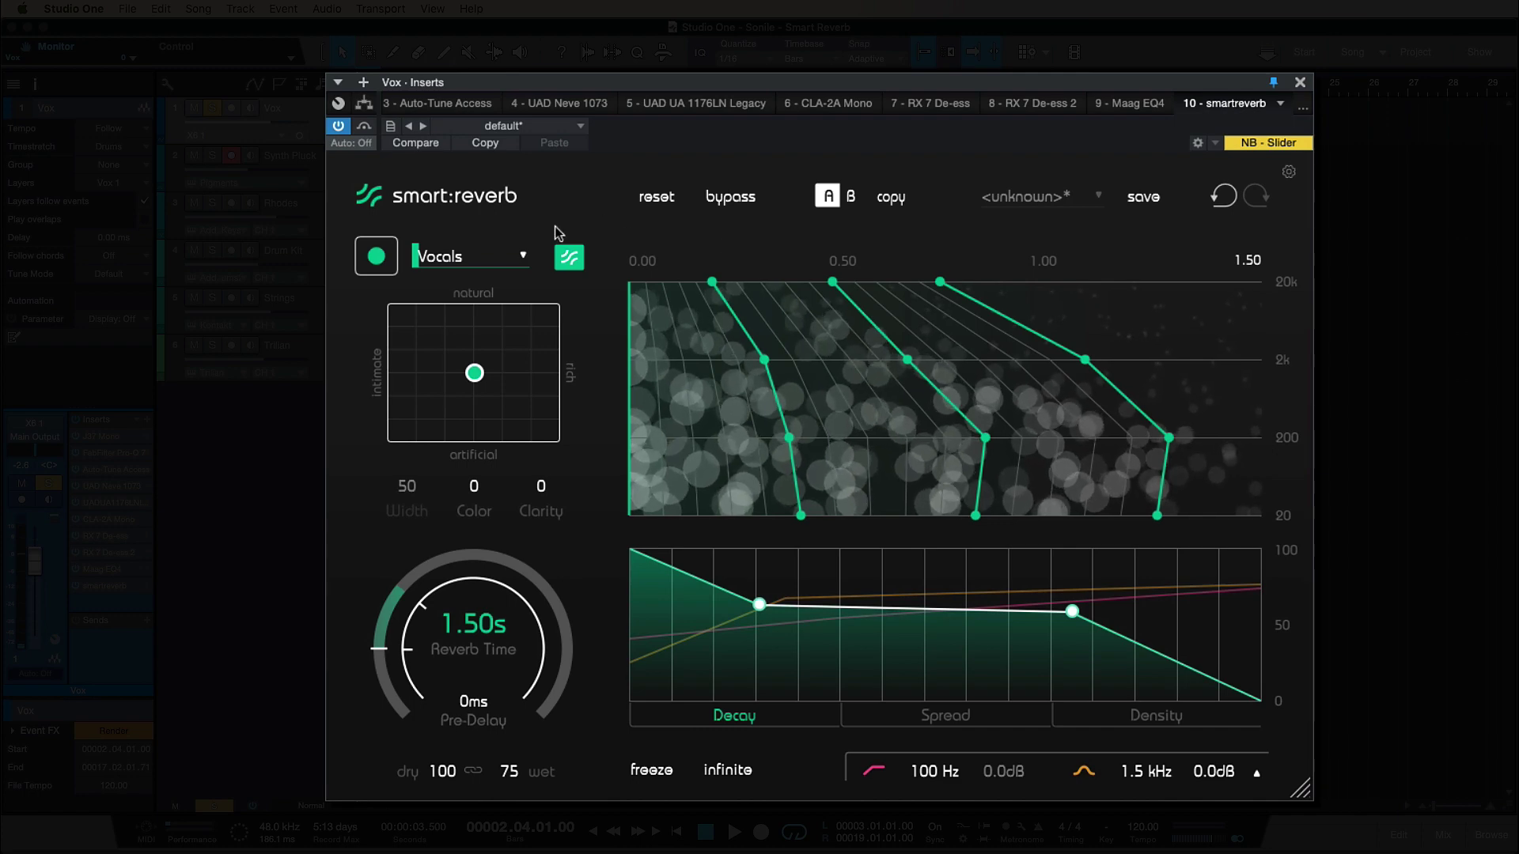
{"action": "left_click", "coordinate": [513, 258]}
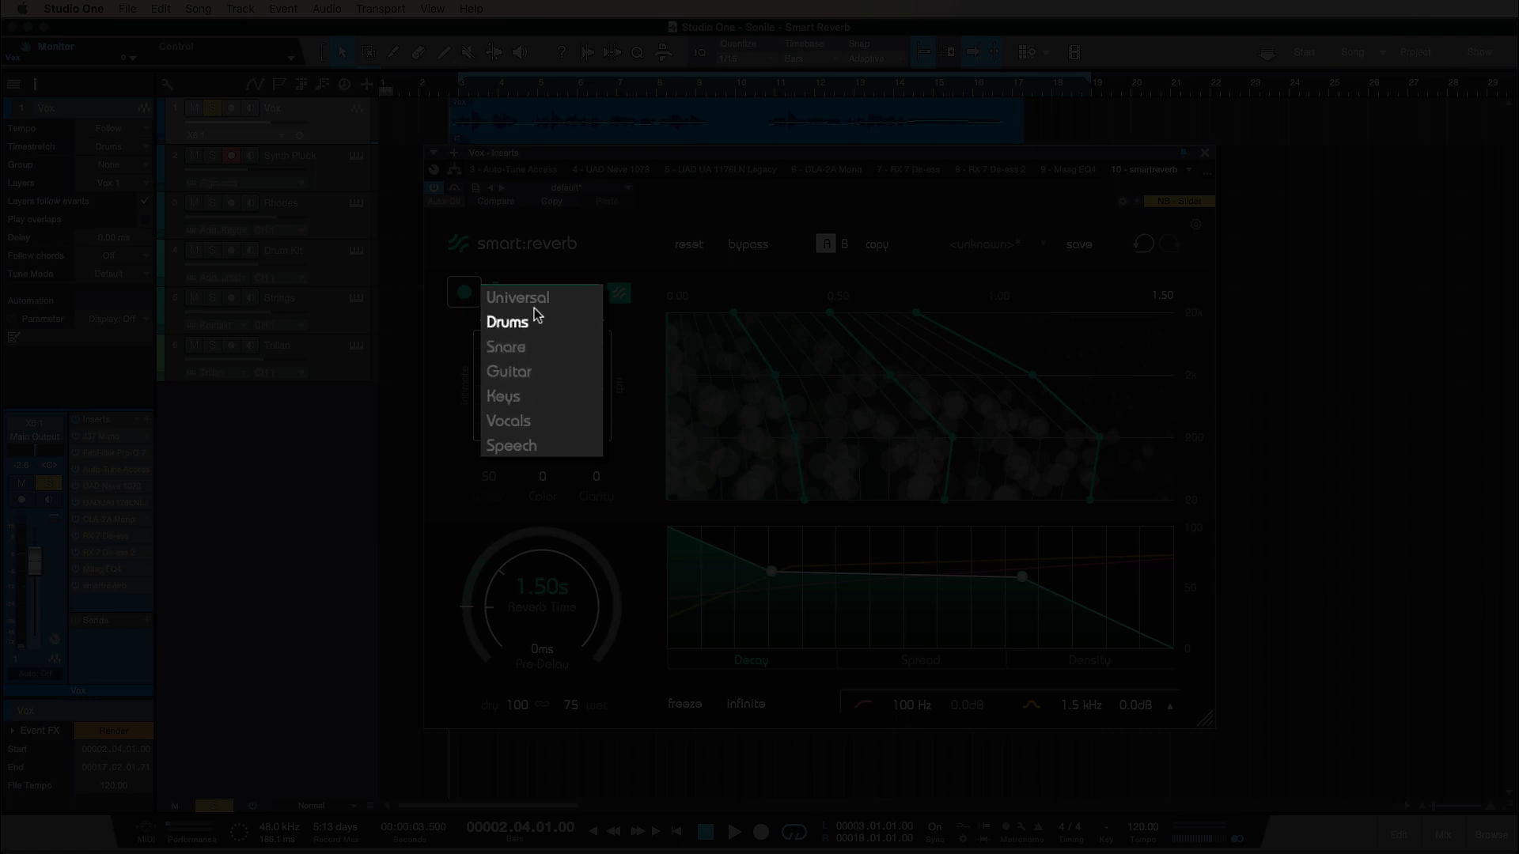
{"action": "left_click", "coordinate": [553, 279]}
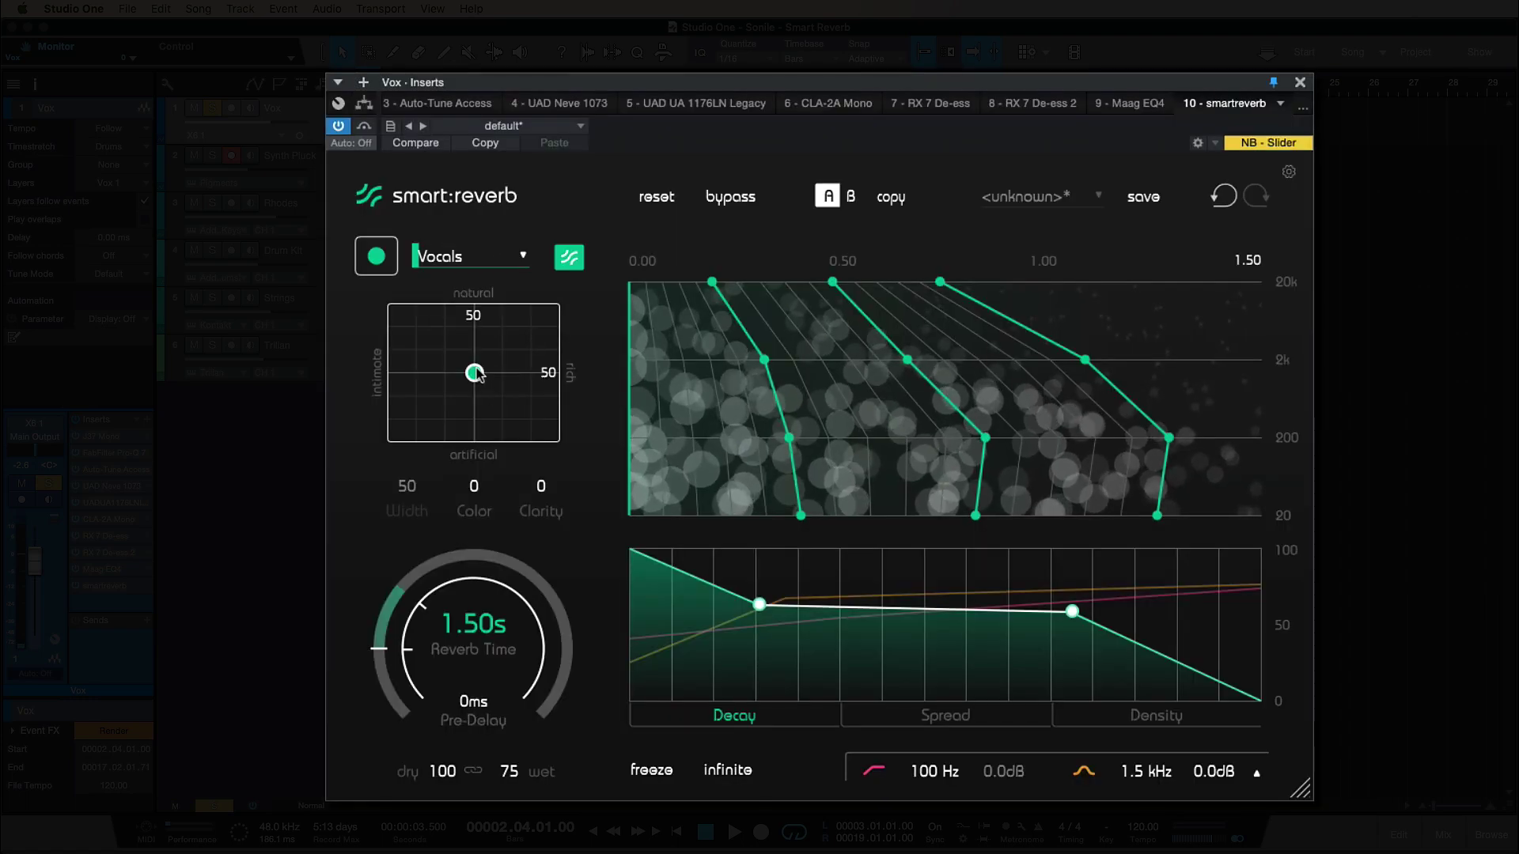
Set the reverb's Color to 25 and inspect the expanded EQ curve
{"action": "mouse_move", "coordinate": [478, 369]}
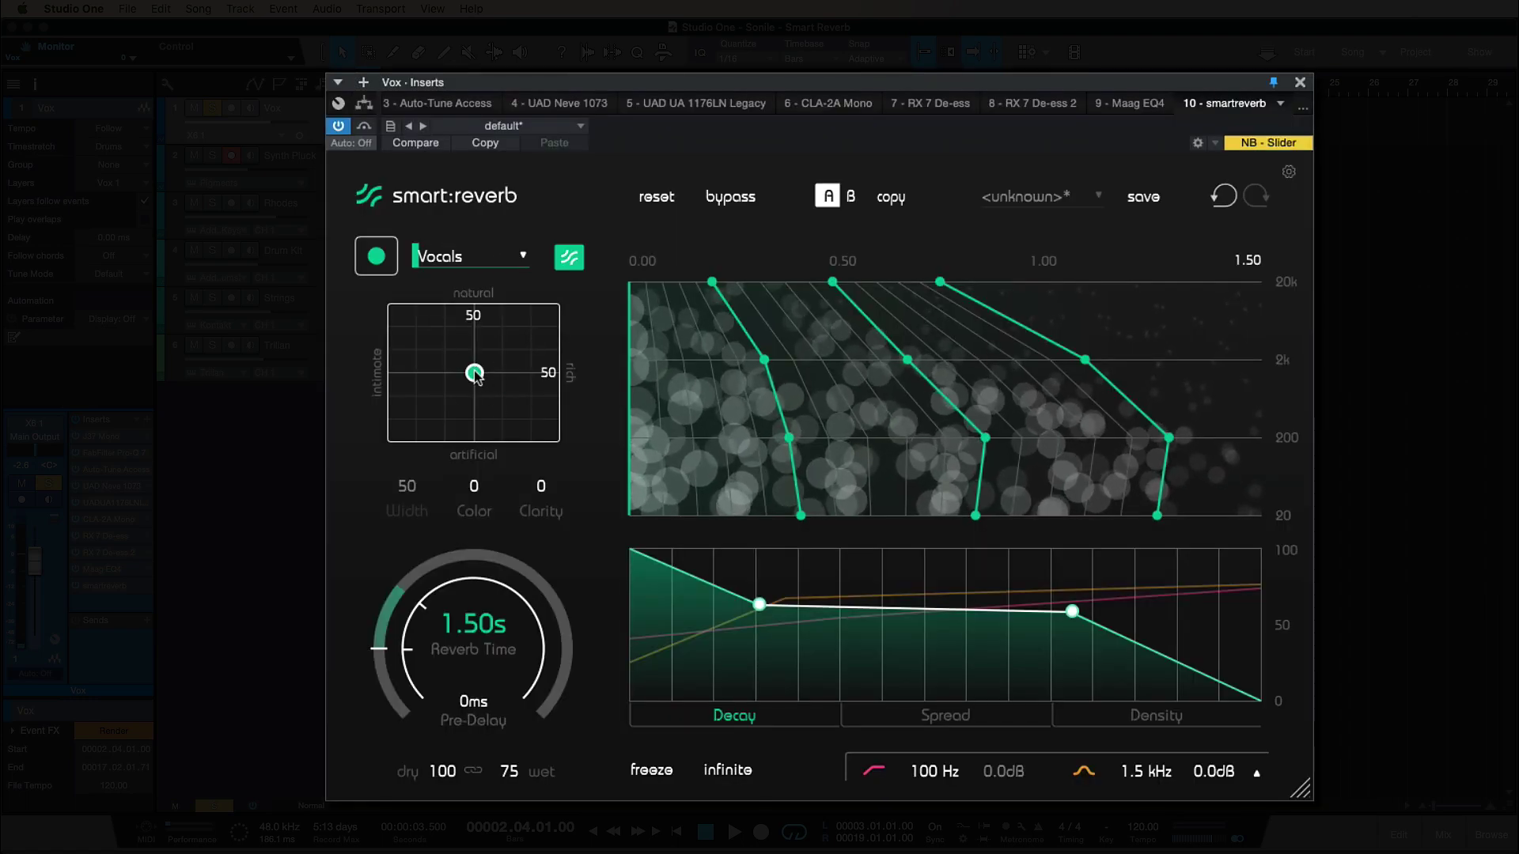
{"action": "left_click", "coordinate": [475, 372]}
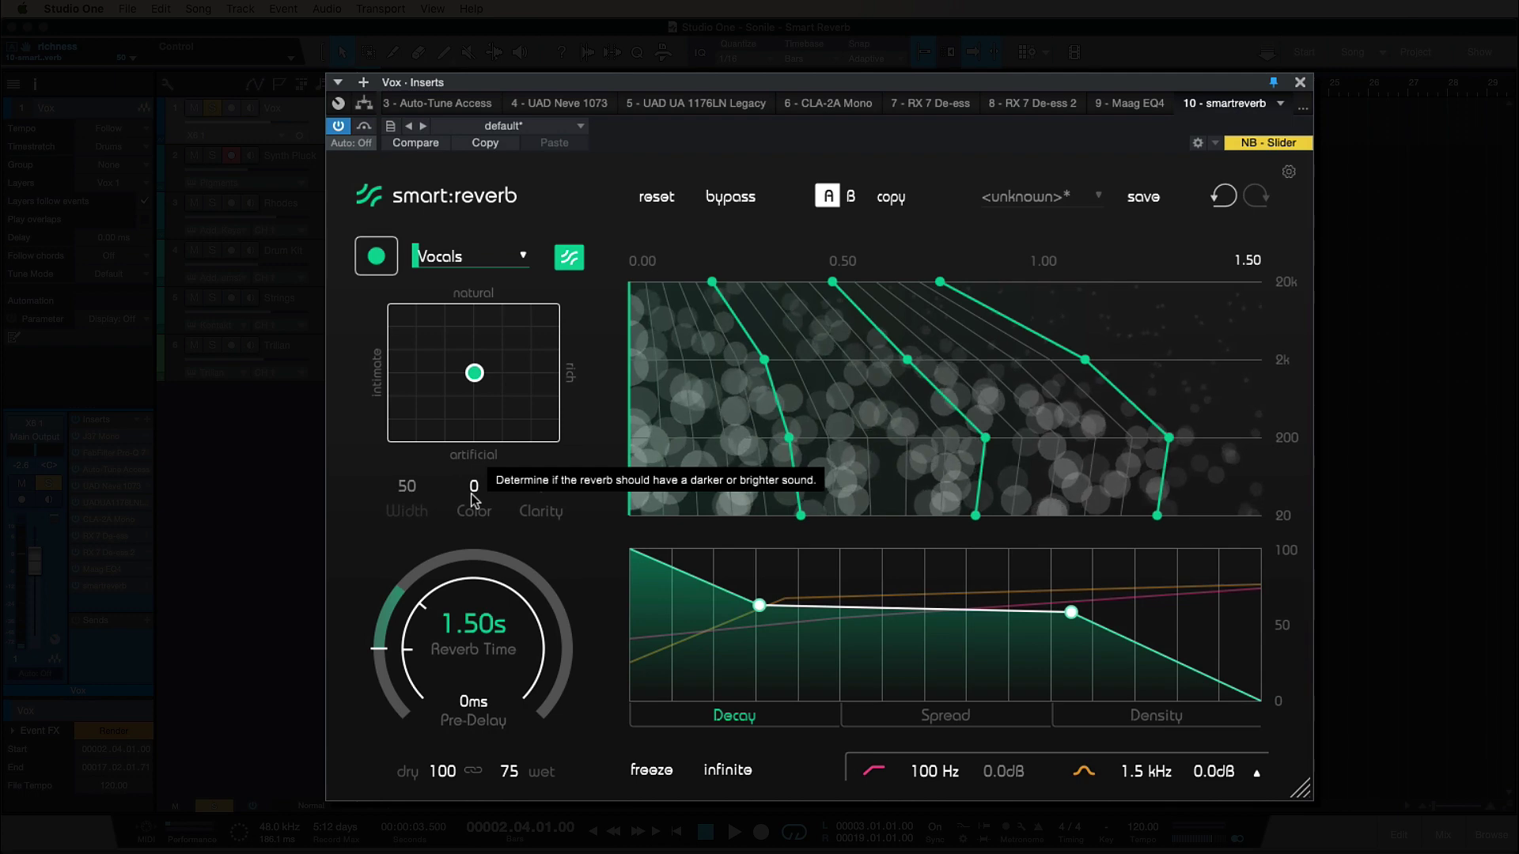
{"action": "left_click_drag", "start_coordinate": [471, 493], "coordinate": [473, 457]}
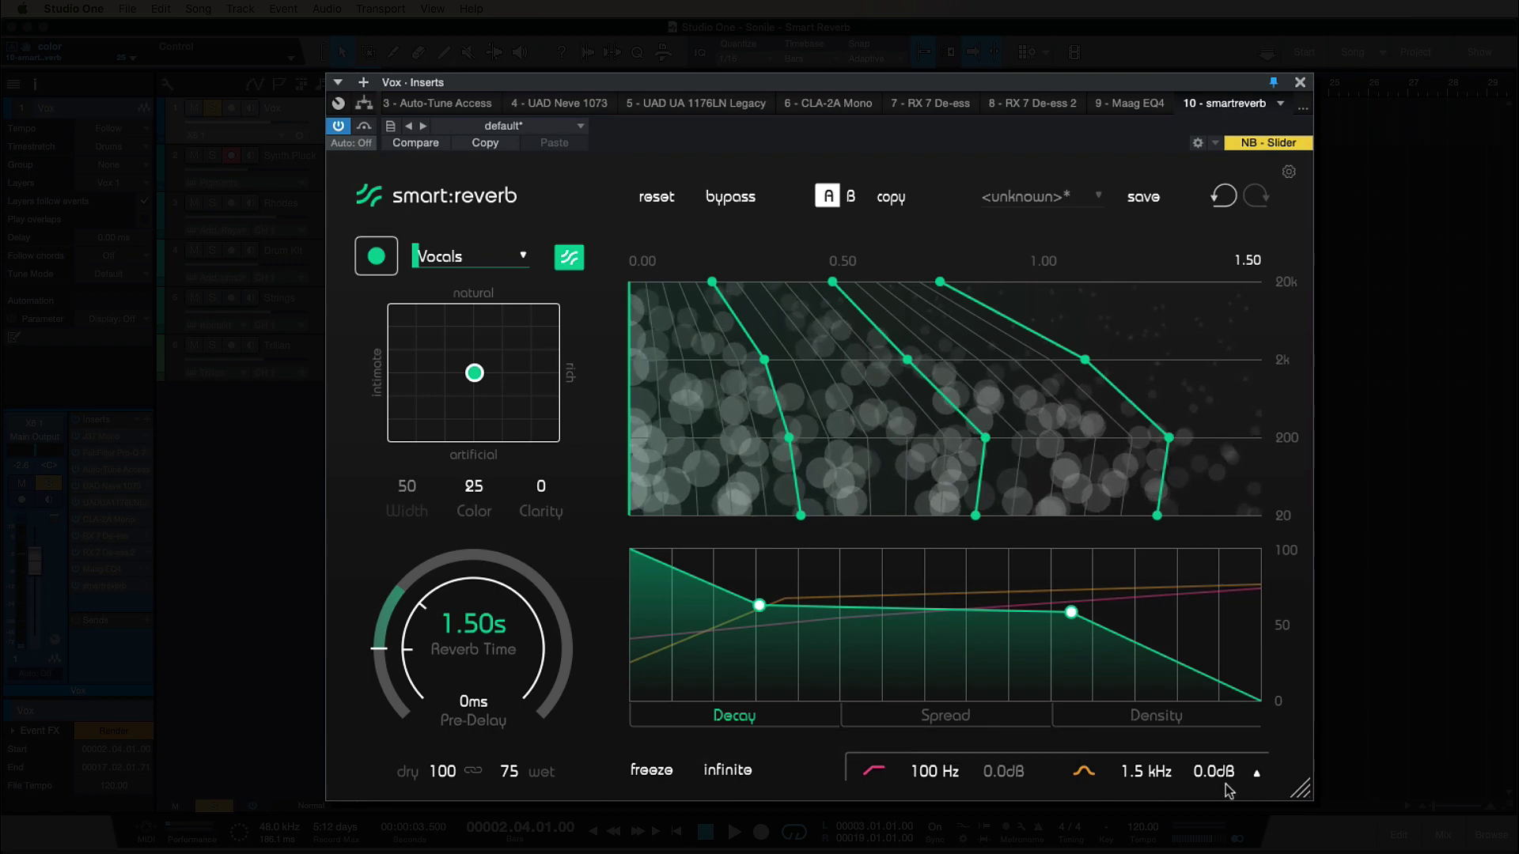
{"action": "left_click", "coordinate": [1256, 774]}
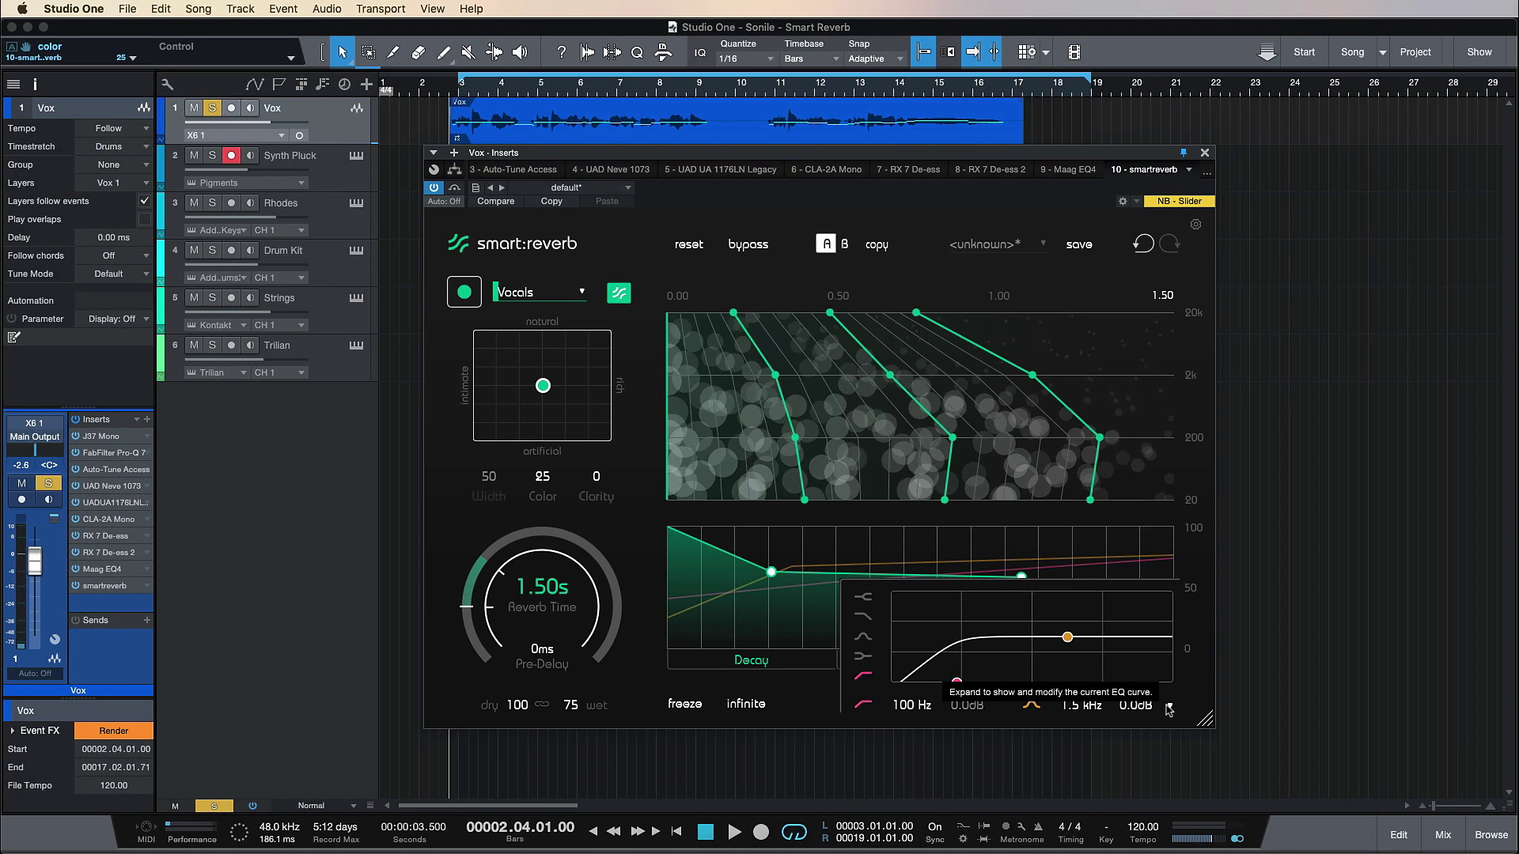
{"action": "left_click", "coordinate": [1256, 776]}
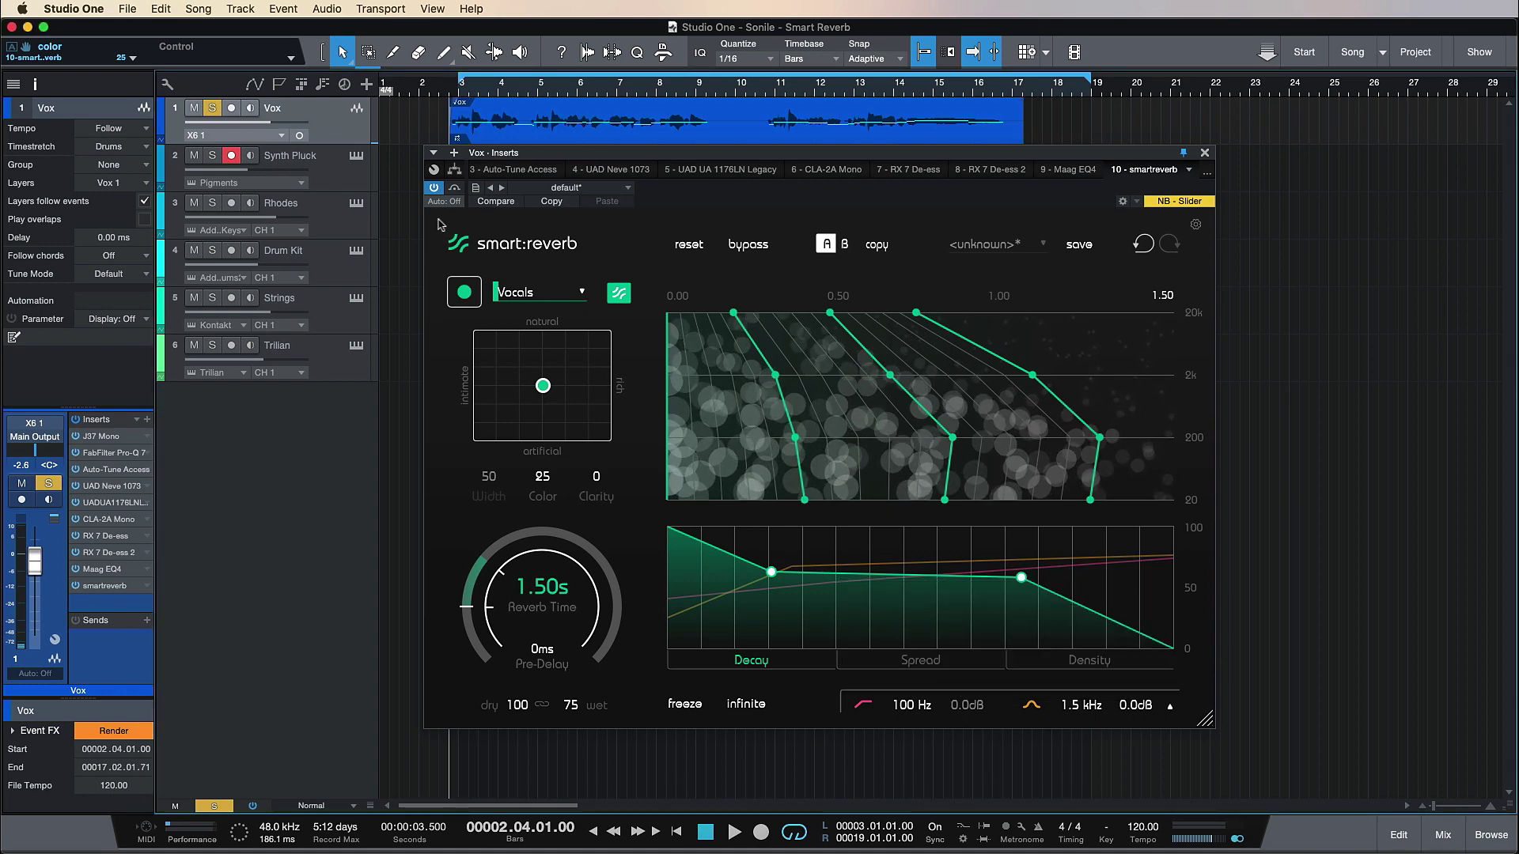
Bypass the smart:reverb insert and audition a short passage of the soloed vocal
{"action": "left_click", "coordinate": [433, 188]}
{"action": "key", "text": "space"}
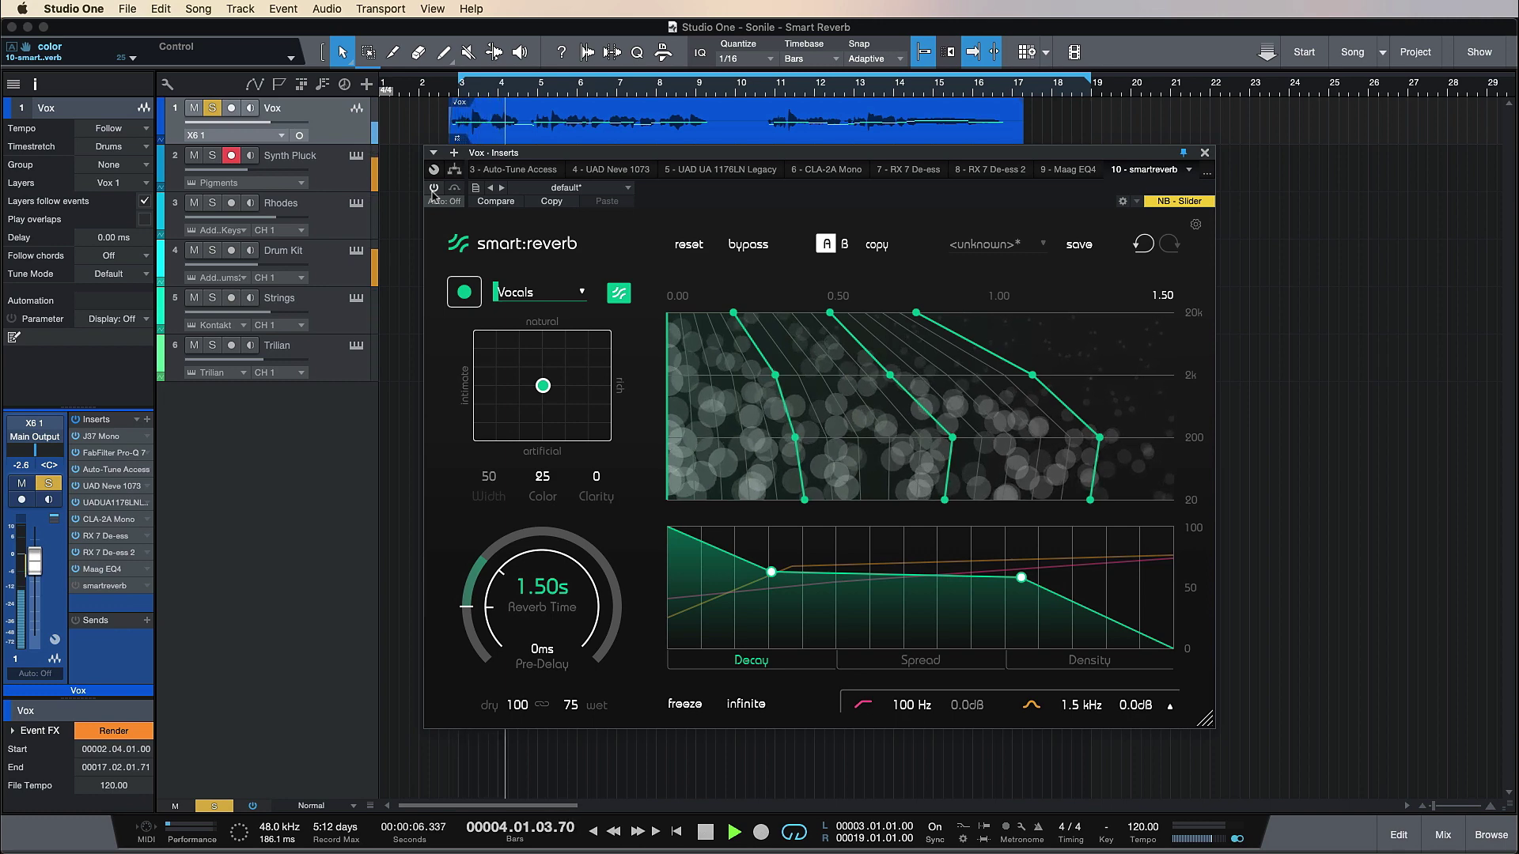
{"action": "key", "text": "space"}
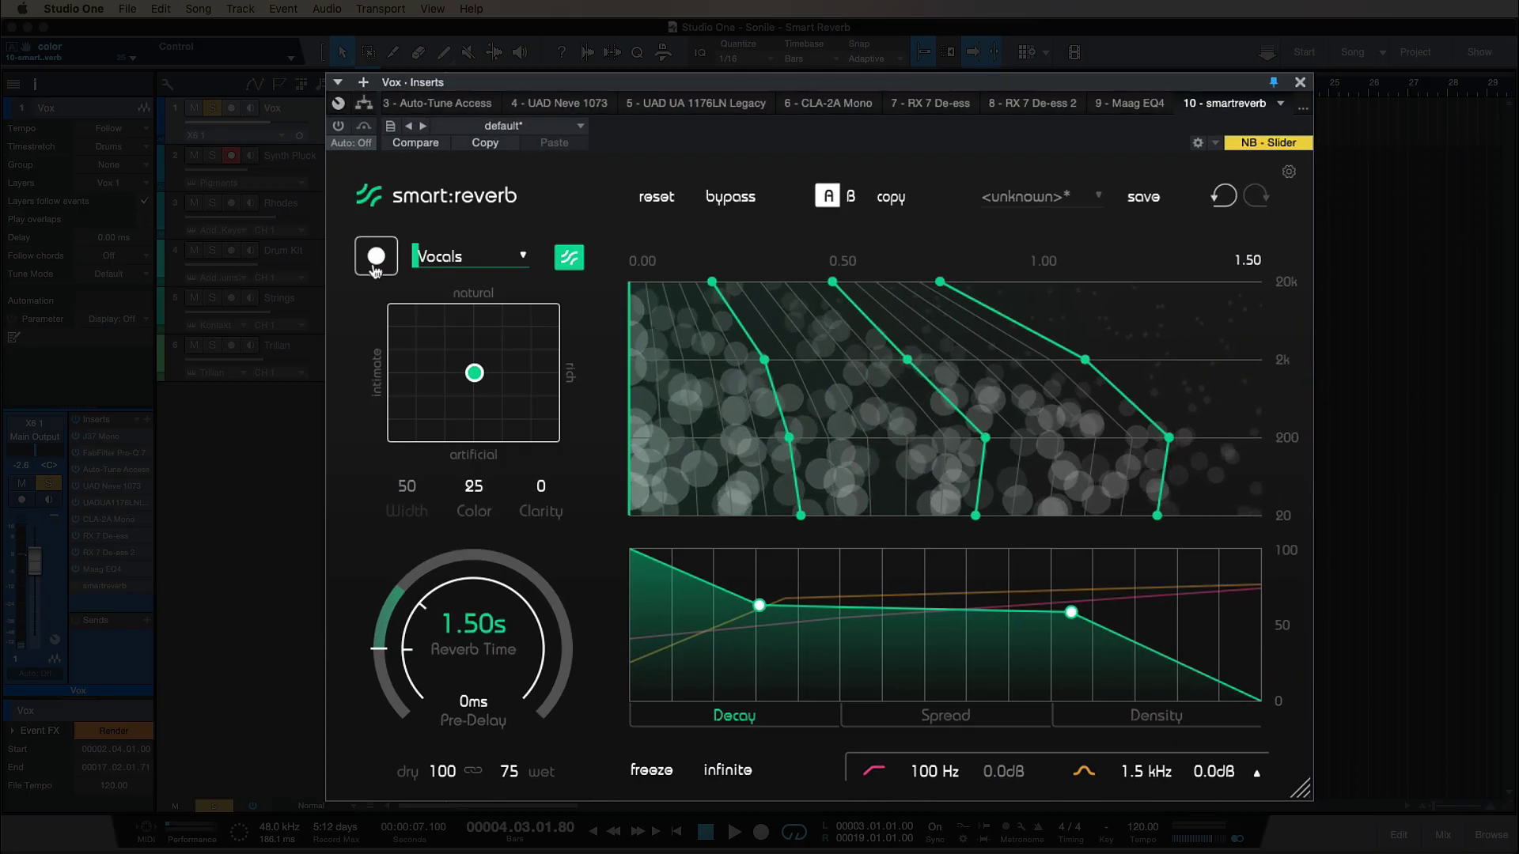
Re-enable smart:reverb and run its learning process with the Vocals profile while playing the vocal from its start
{"action": "left_click", "coordinate": [479, 258]}
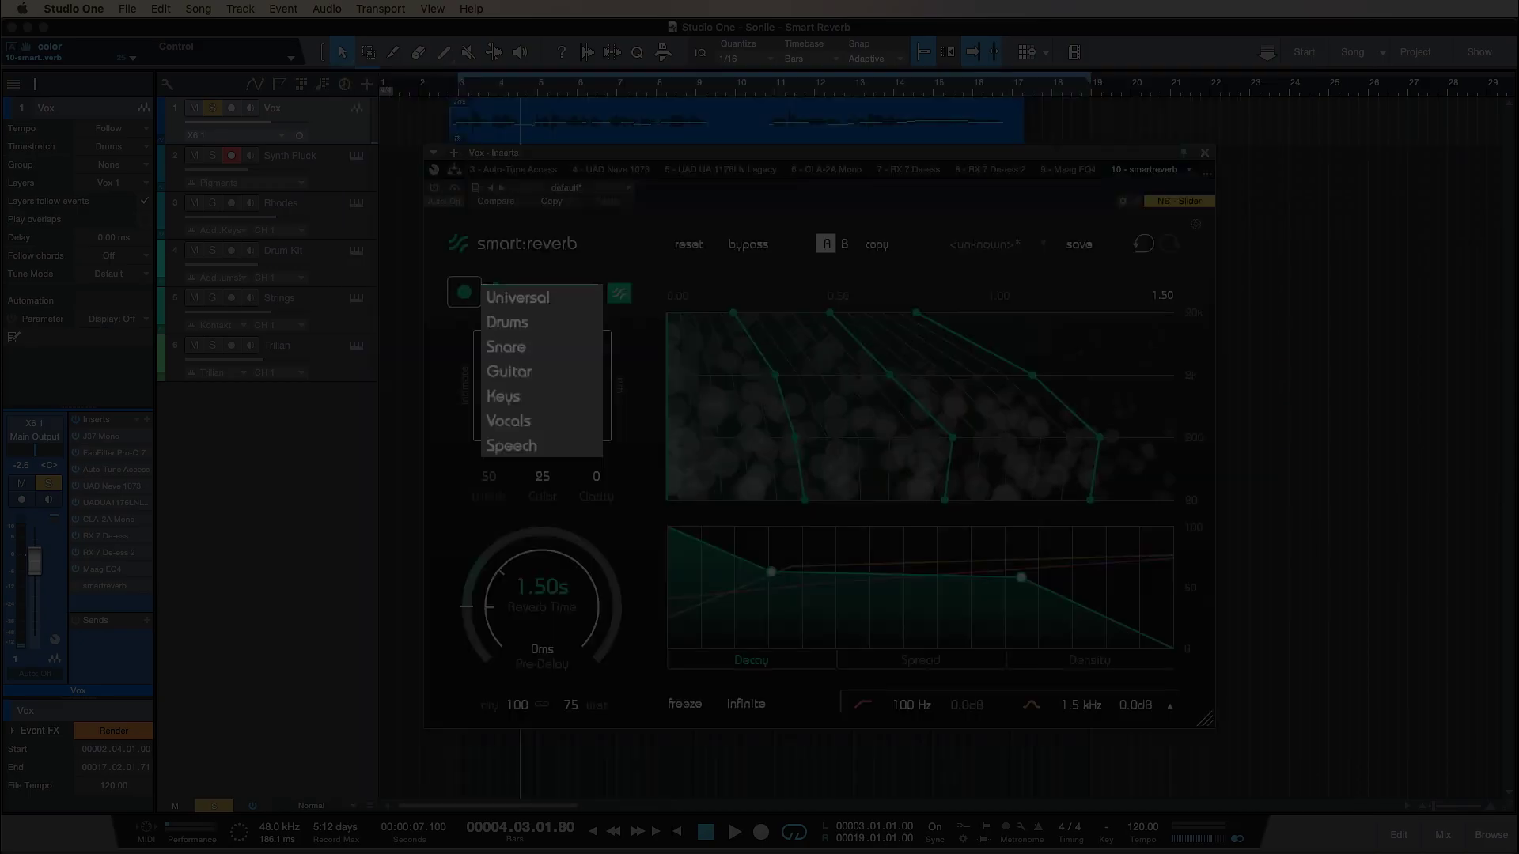
{"action": "left_click", "coordinate": [454, 88]}
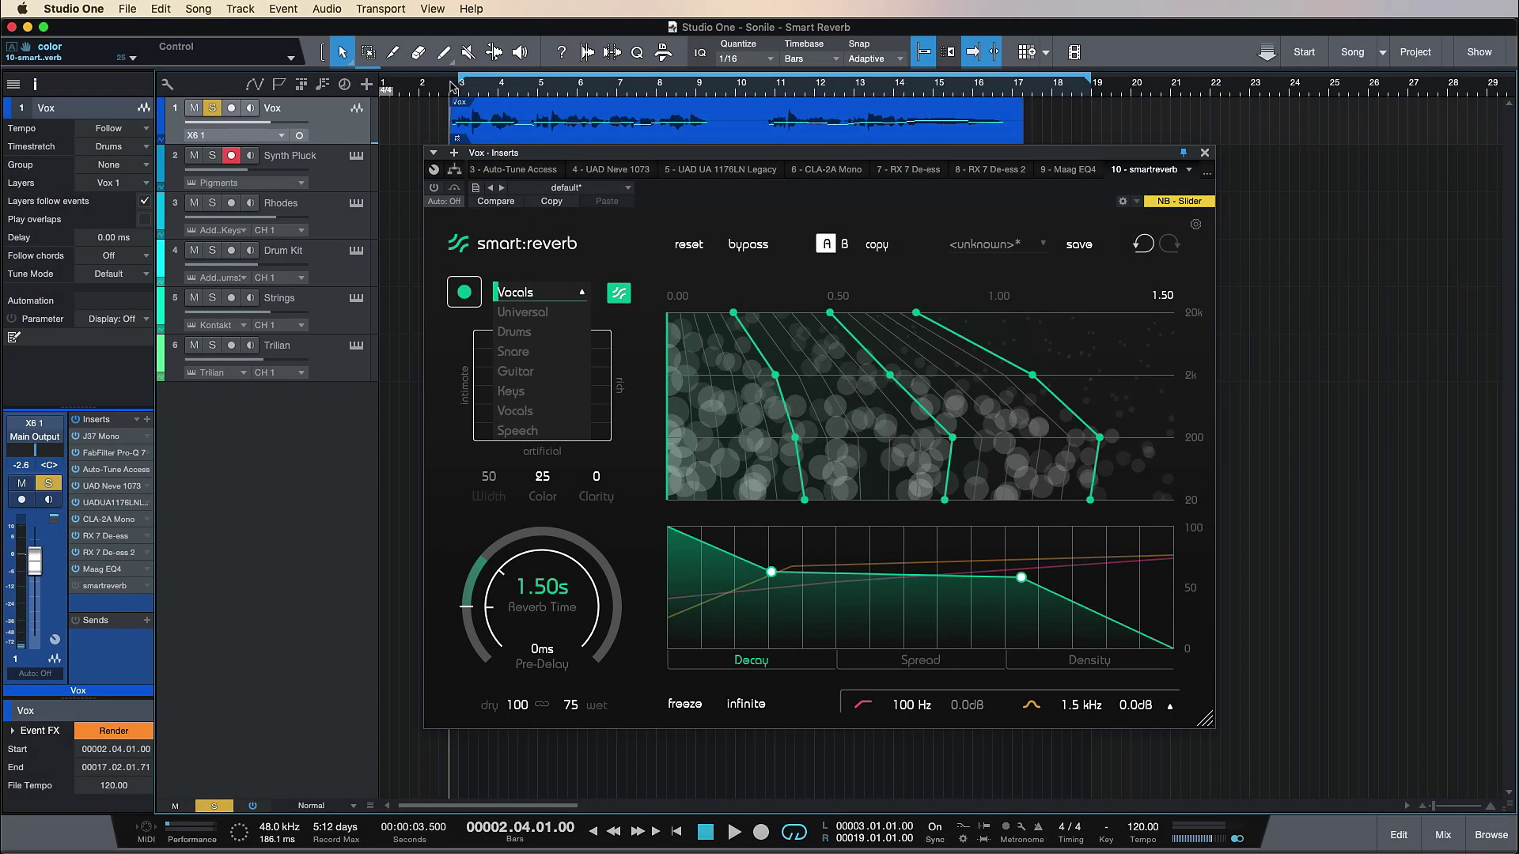
{"action": "left_click", "coordinate": [435, 186]}
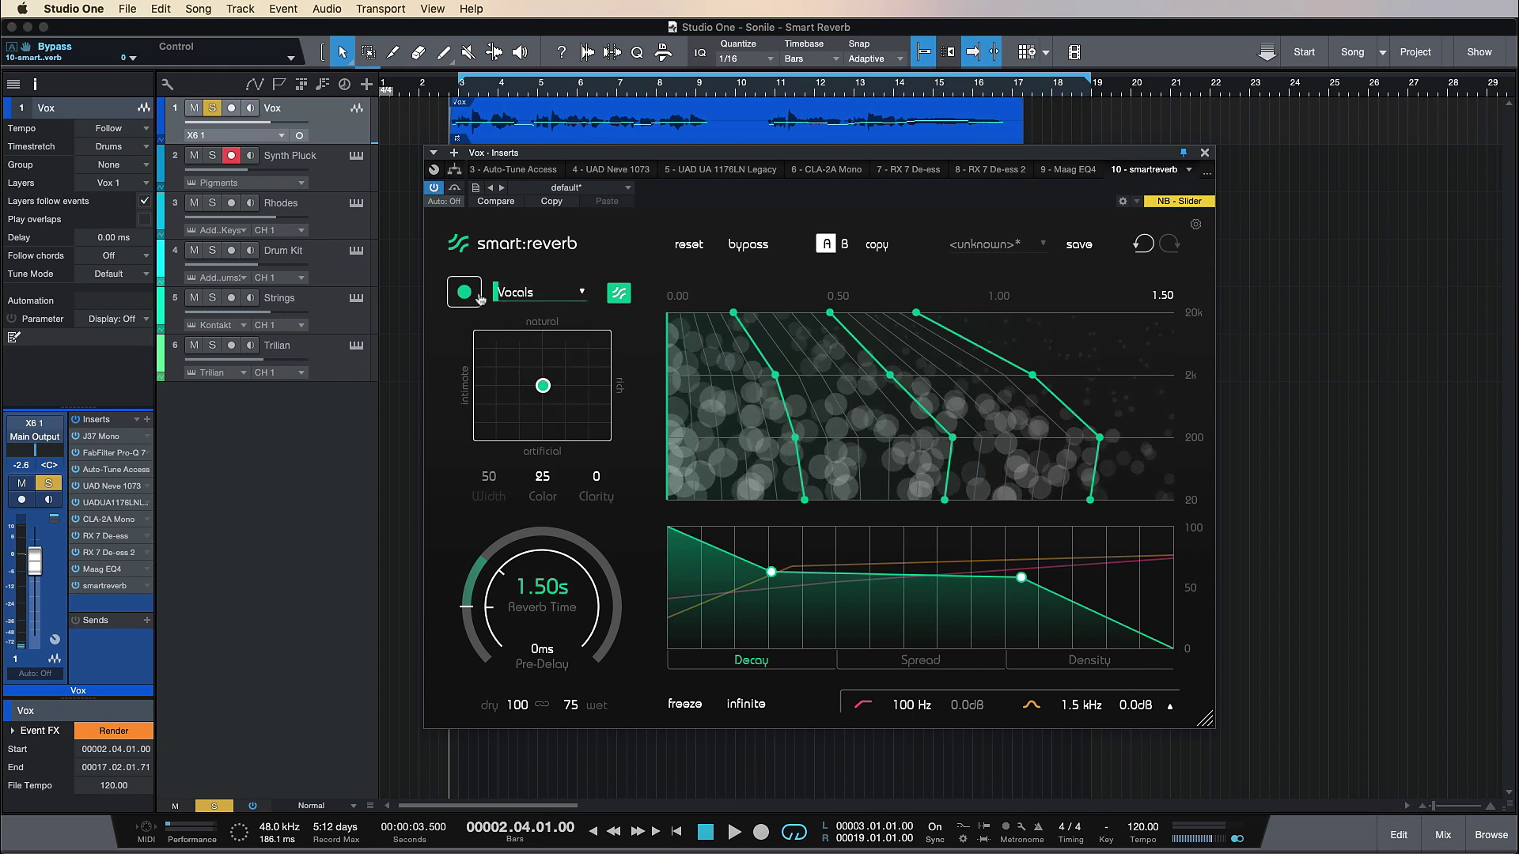
{"action": "left_click", "coordinate": [477, 296]}
{"action": "key", "text": "space"}
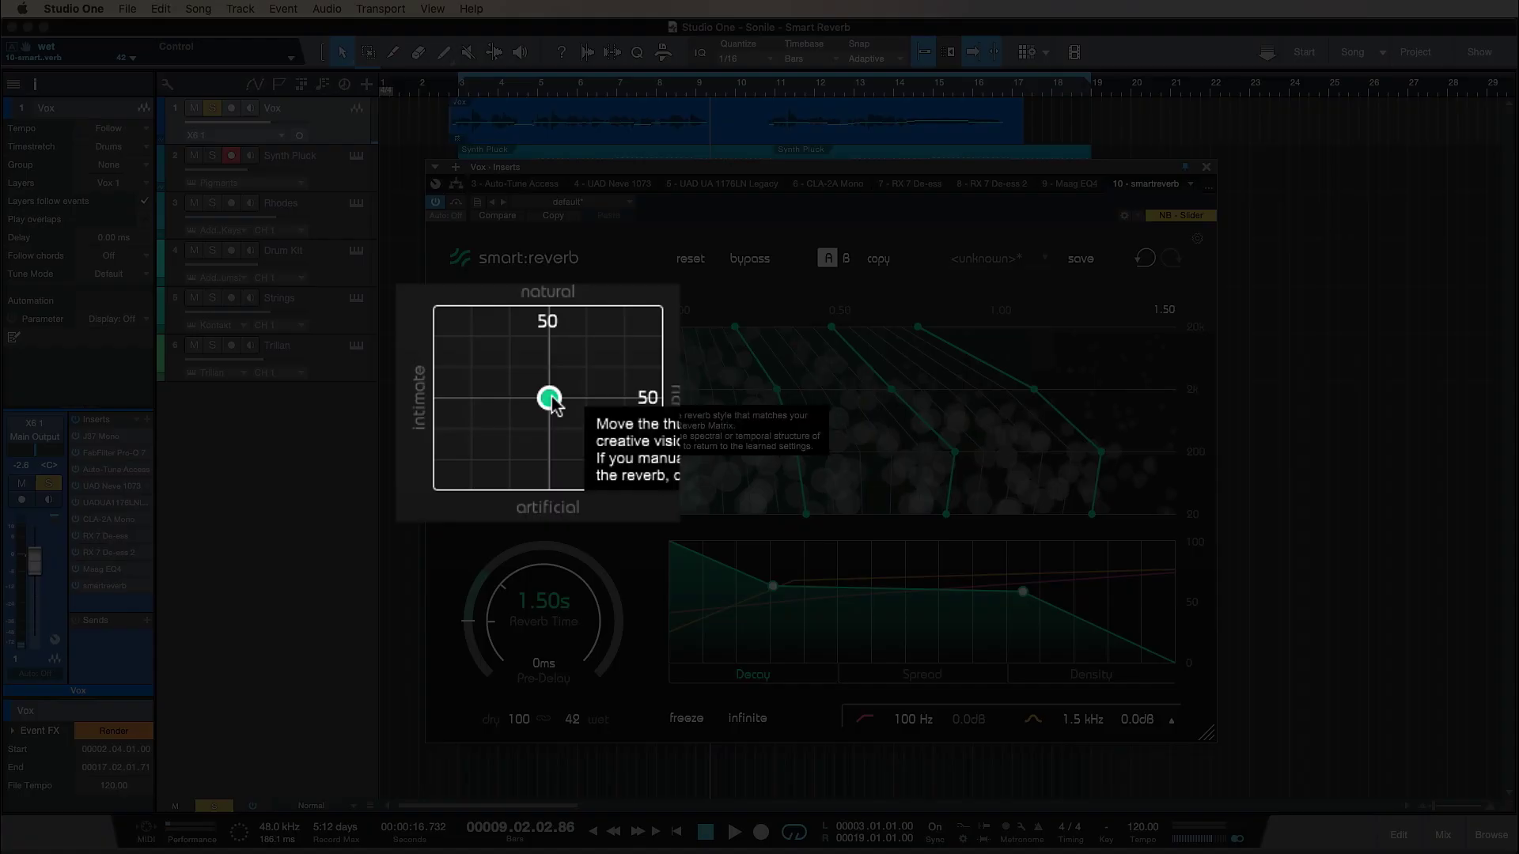
Move the reverb matrix thumb toward natural and intimate, with richness at about 15, and play the vocal from its start
{"action": "left_click_drag", "start_coordinate": [546, 400], "coordinate": [492, 364]}
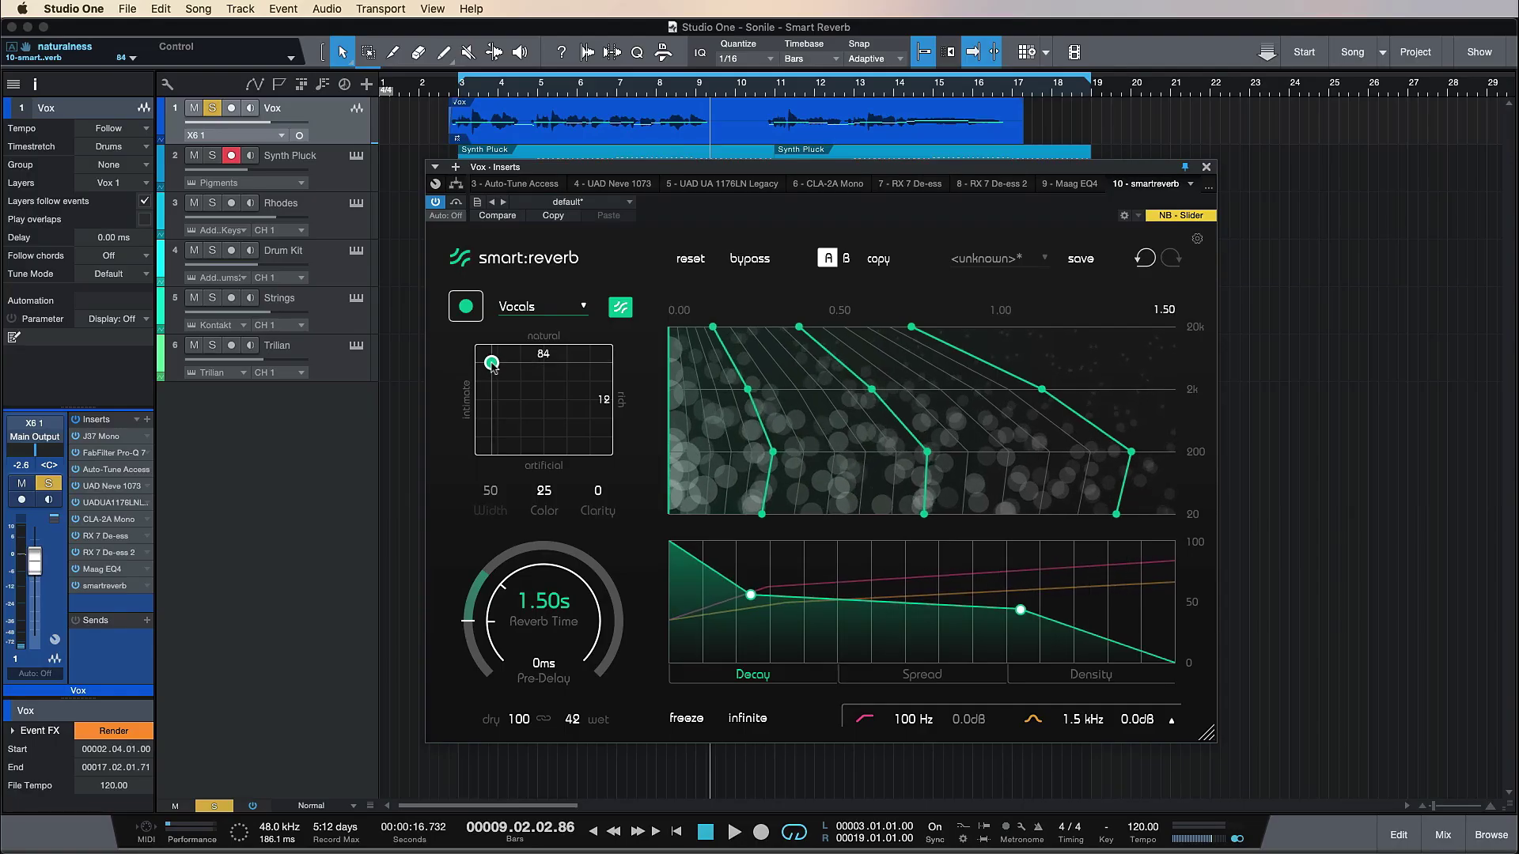
{"action": "left_click_drag", "start_coordinate": [492, 363], "coordinate": [496, 367]}
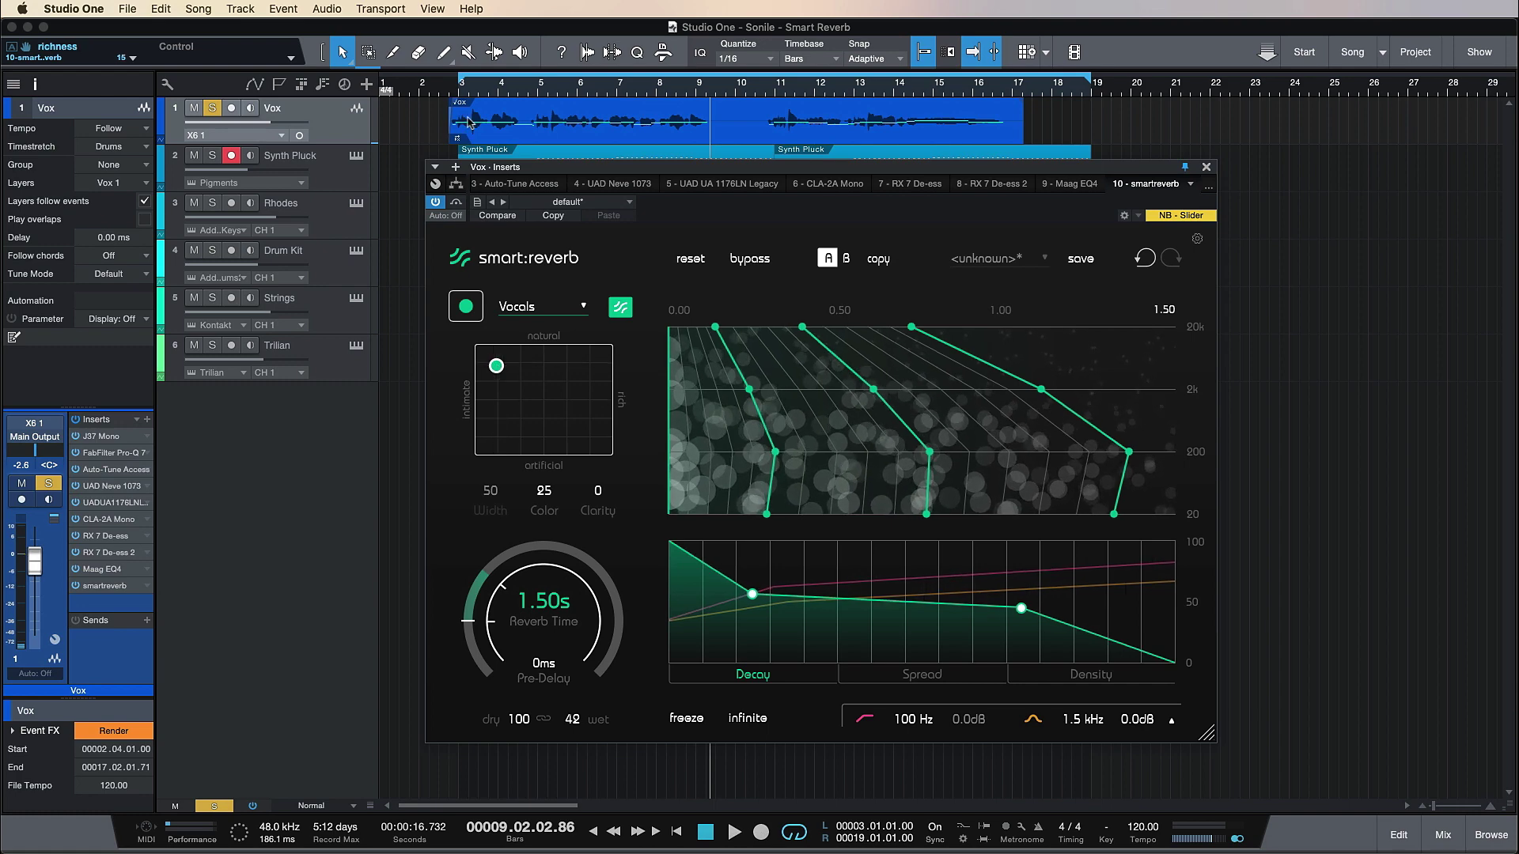
{"action": "left_click", "coordinate": [453, 89]}
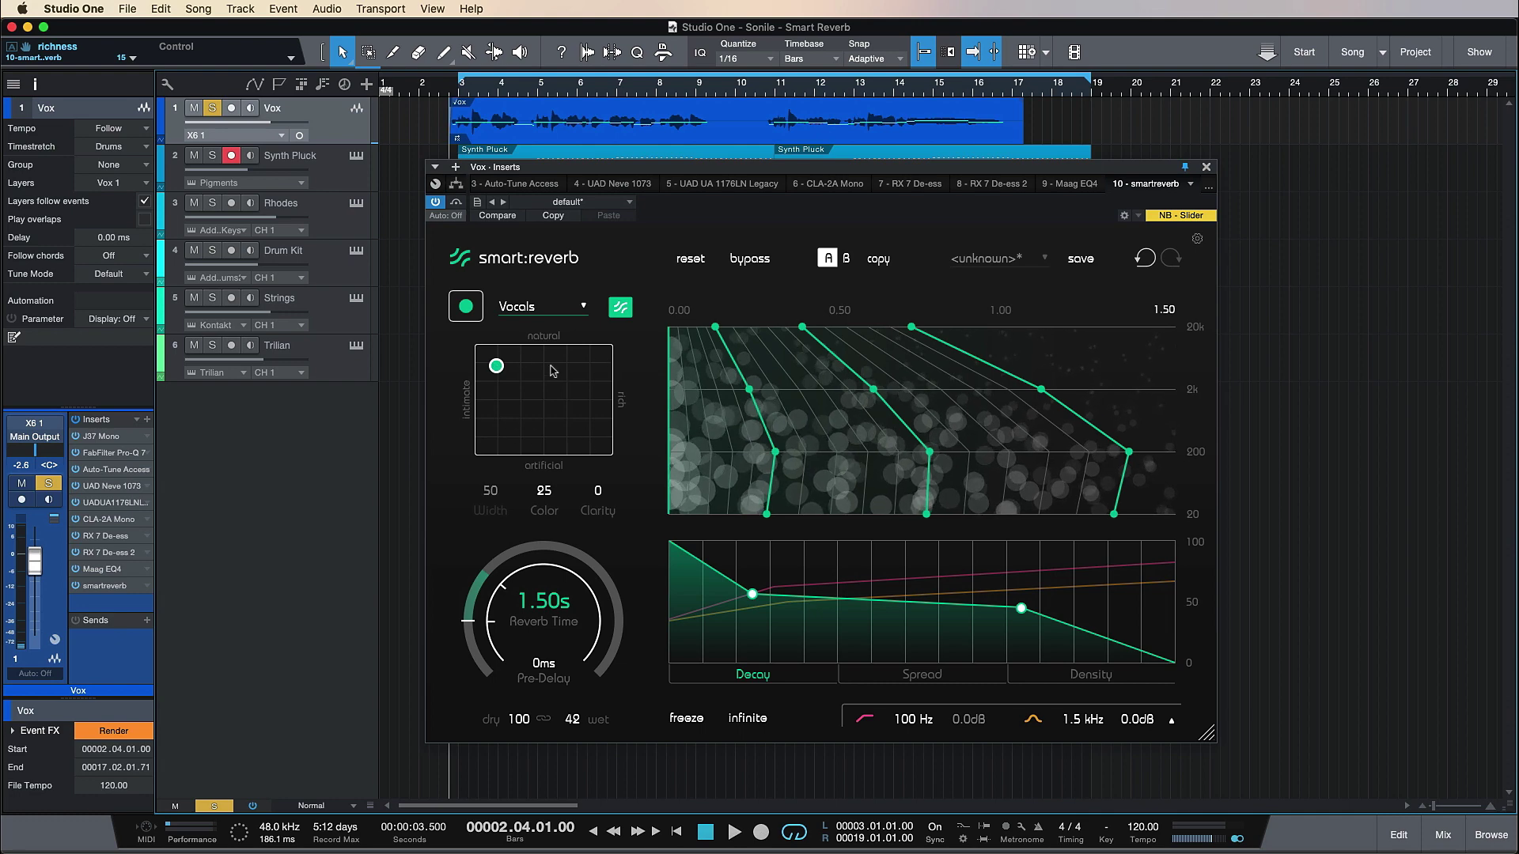
{"action": "key", "text": "space"}
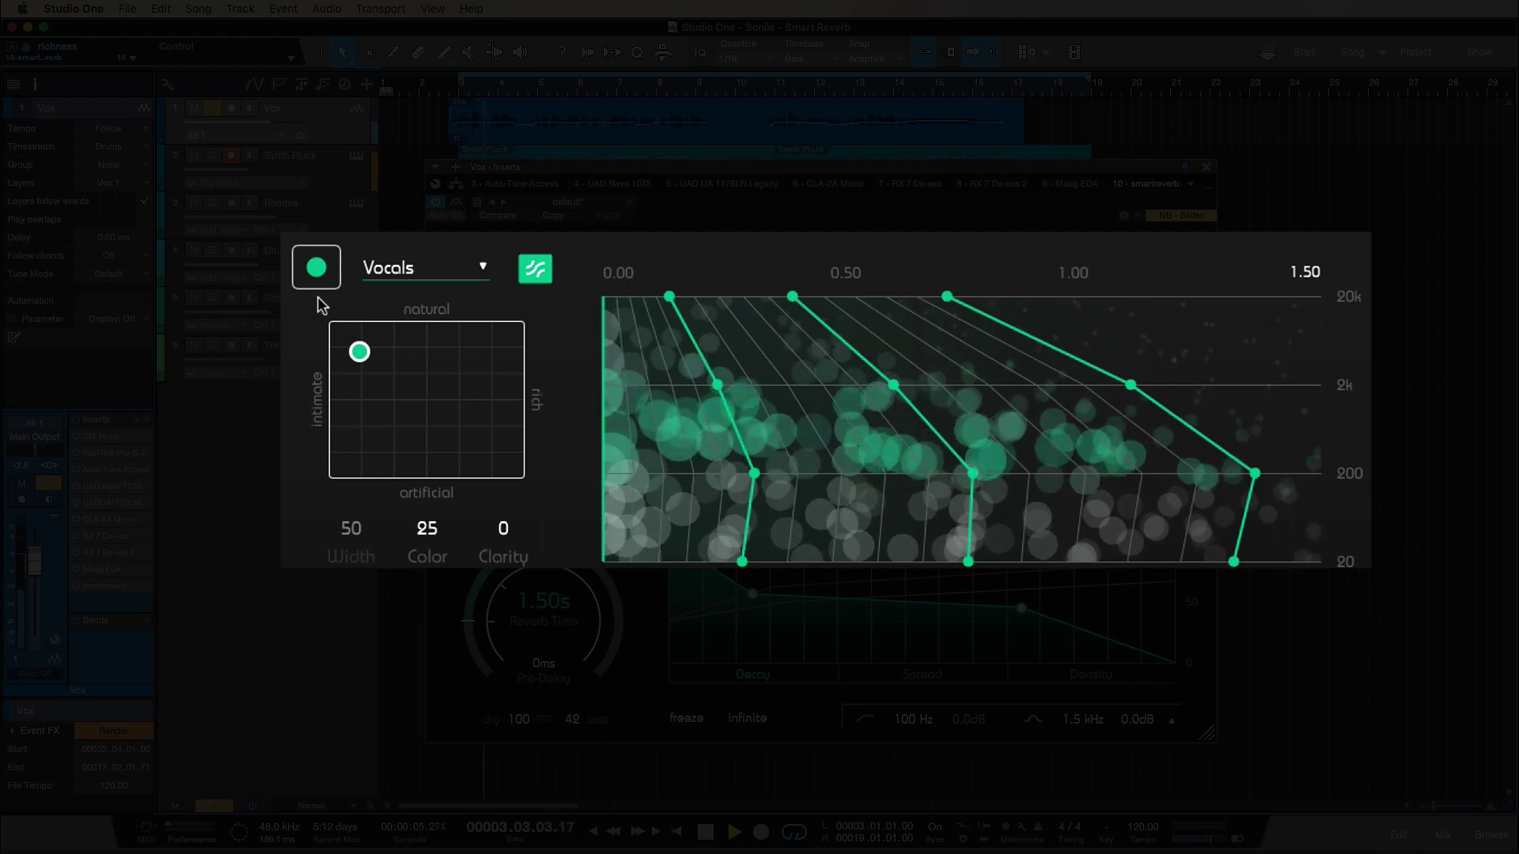
During playback, sweep the matrix thumb through the rich and artificial corners, including 0 naturalness and 0 richness, and return it to about the centre
{"action": "left_click_drag", "start_coordinate": [344, 357], "coordinate": [522, 346]}
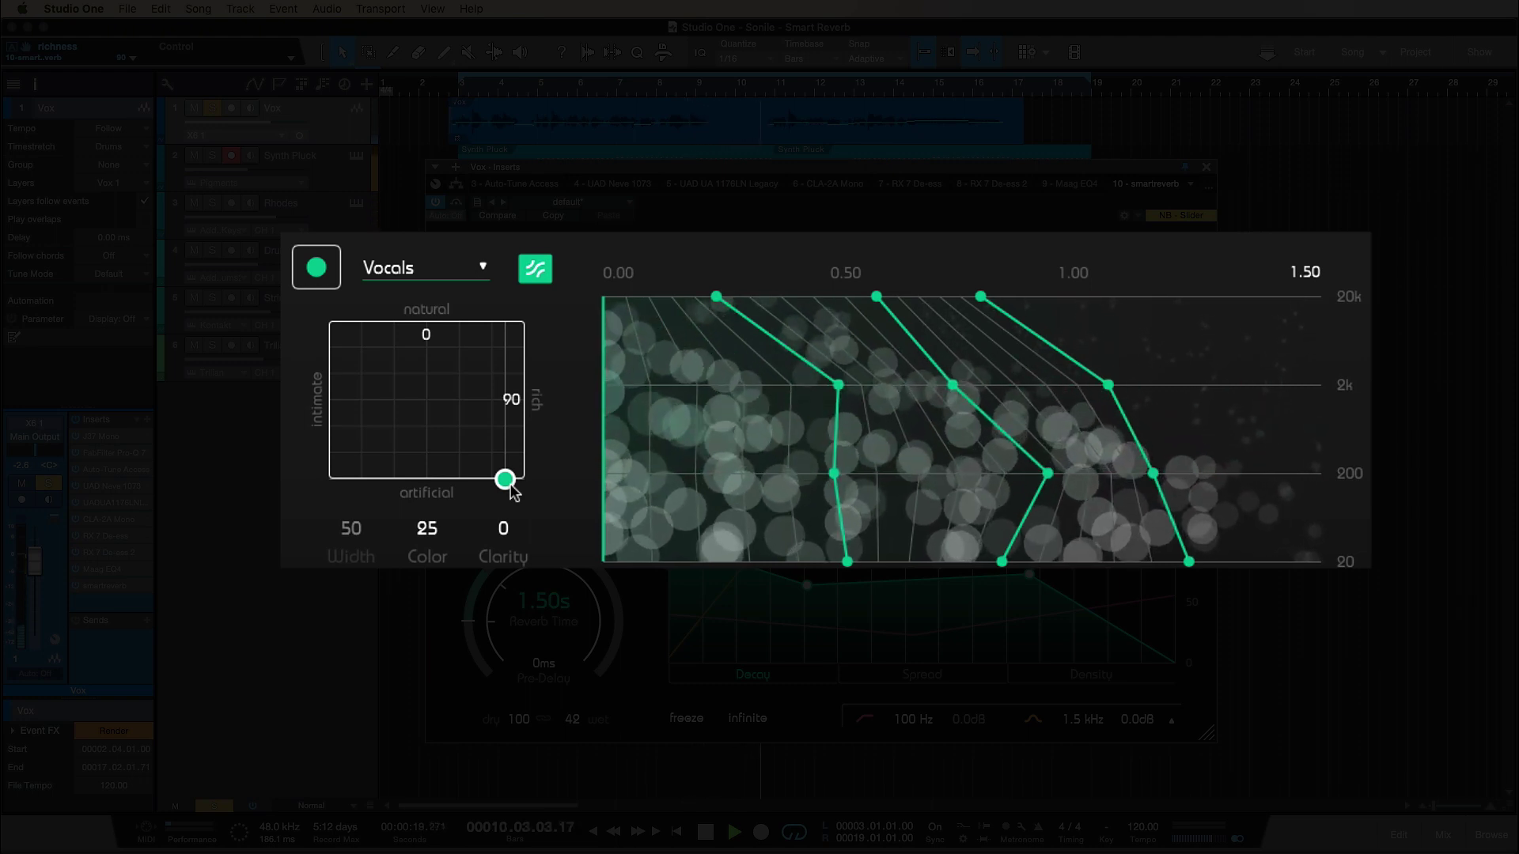
{"action": "left_click_drag", "start_coordinate": [511, 486], "coordinate": [298, 514]}
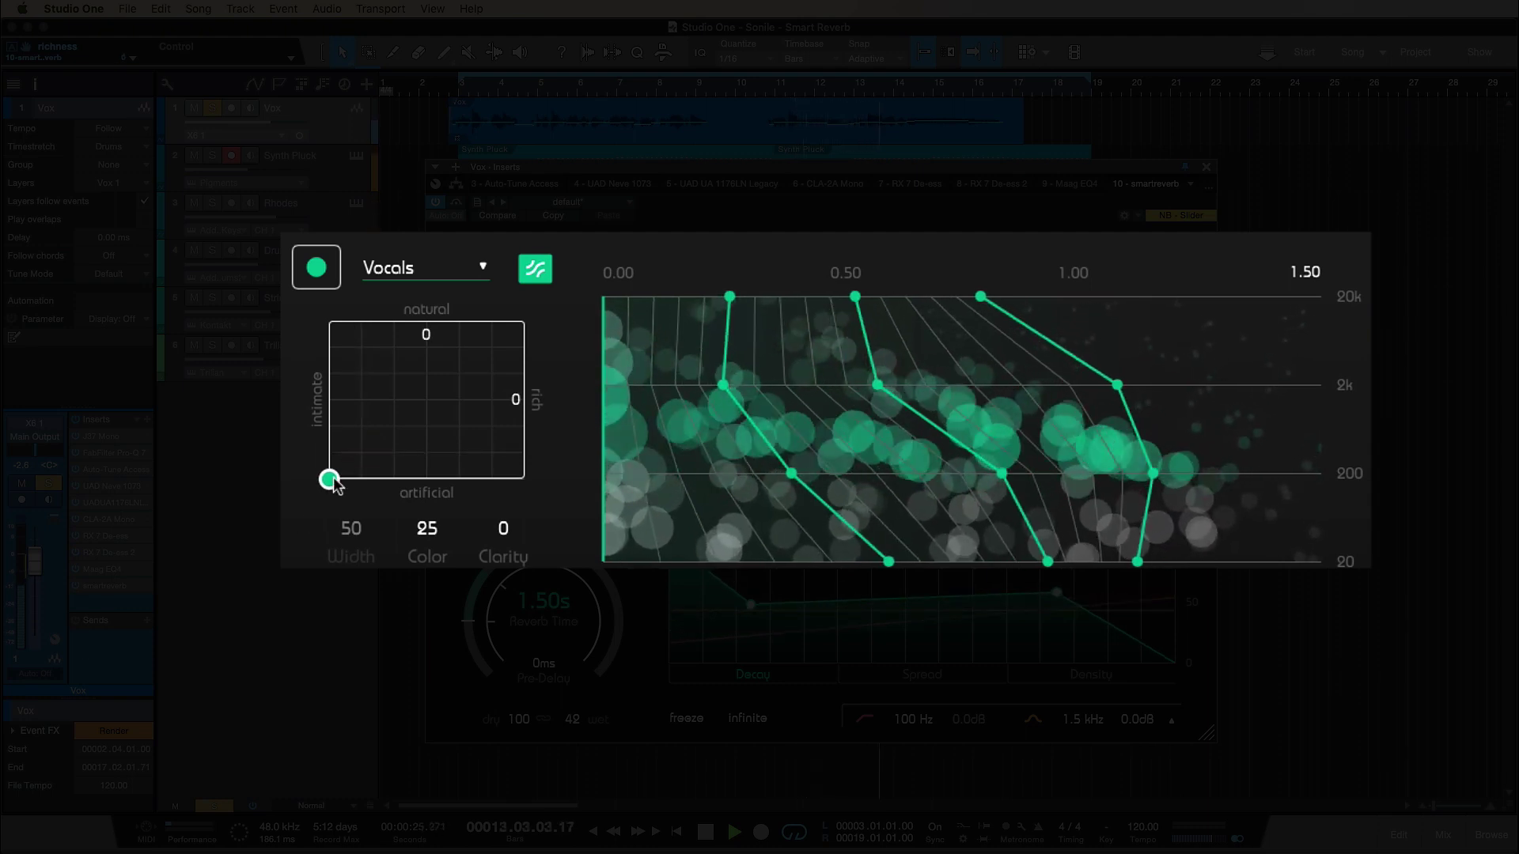
{"action": "left_click_drag", "start_coordinate": [332, 483], "coordinate": [431, 405]}
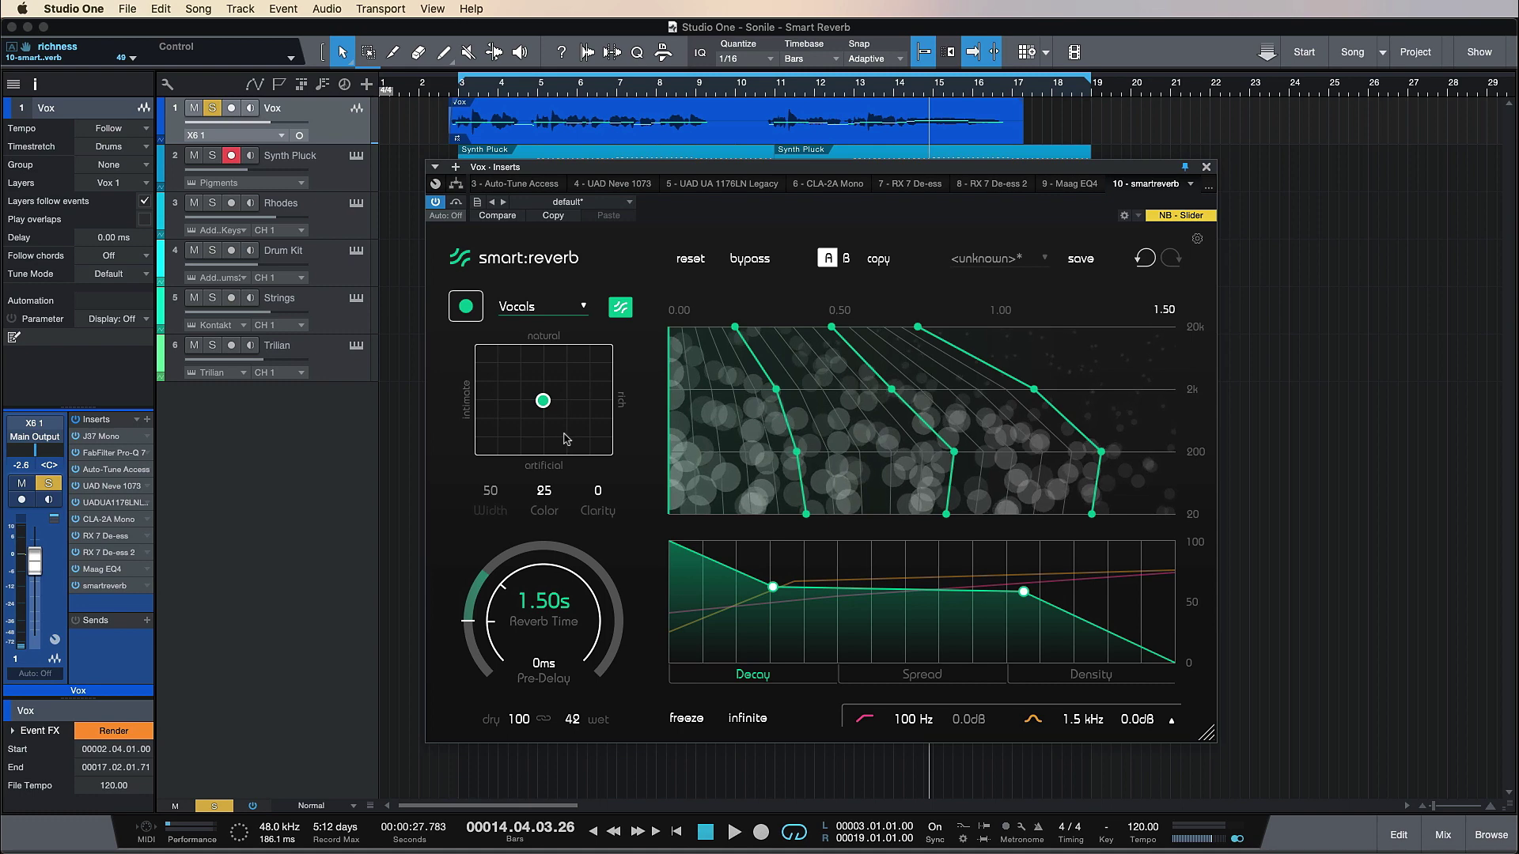
Move the matrix thumb slightly toward natural and intimate, with richness at about 34, and return the playhead to the vocal's start
{"action": "mouse_move", "coordinate": [545, 403]}
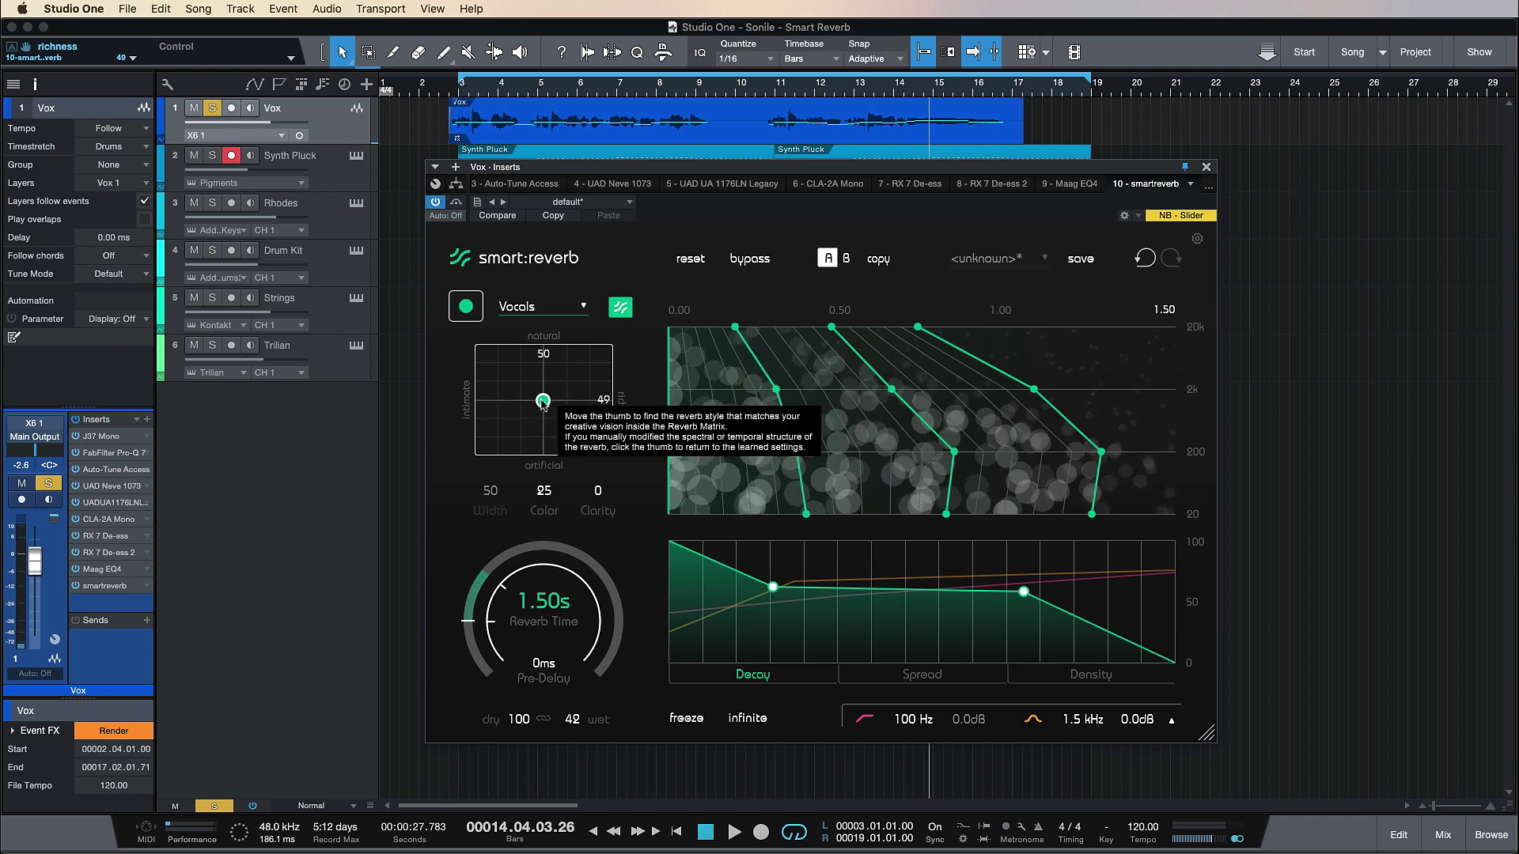
{"action": "mouse_move", "coordinate": [544, 401]}
{"action": "left_mouse_down"}
{"action": "mouse_move", "coordinate": [601, 363]}
{"action": "mouse_move", "coordinate": [581, 384]}
{"action": "mouse_move", "coordinate": [588, 358]}
{"action": "mouse_move", "coordinate": [524, 384]}
{"action": "left_mouse_up"}
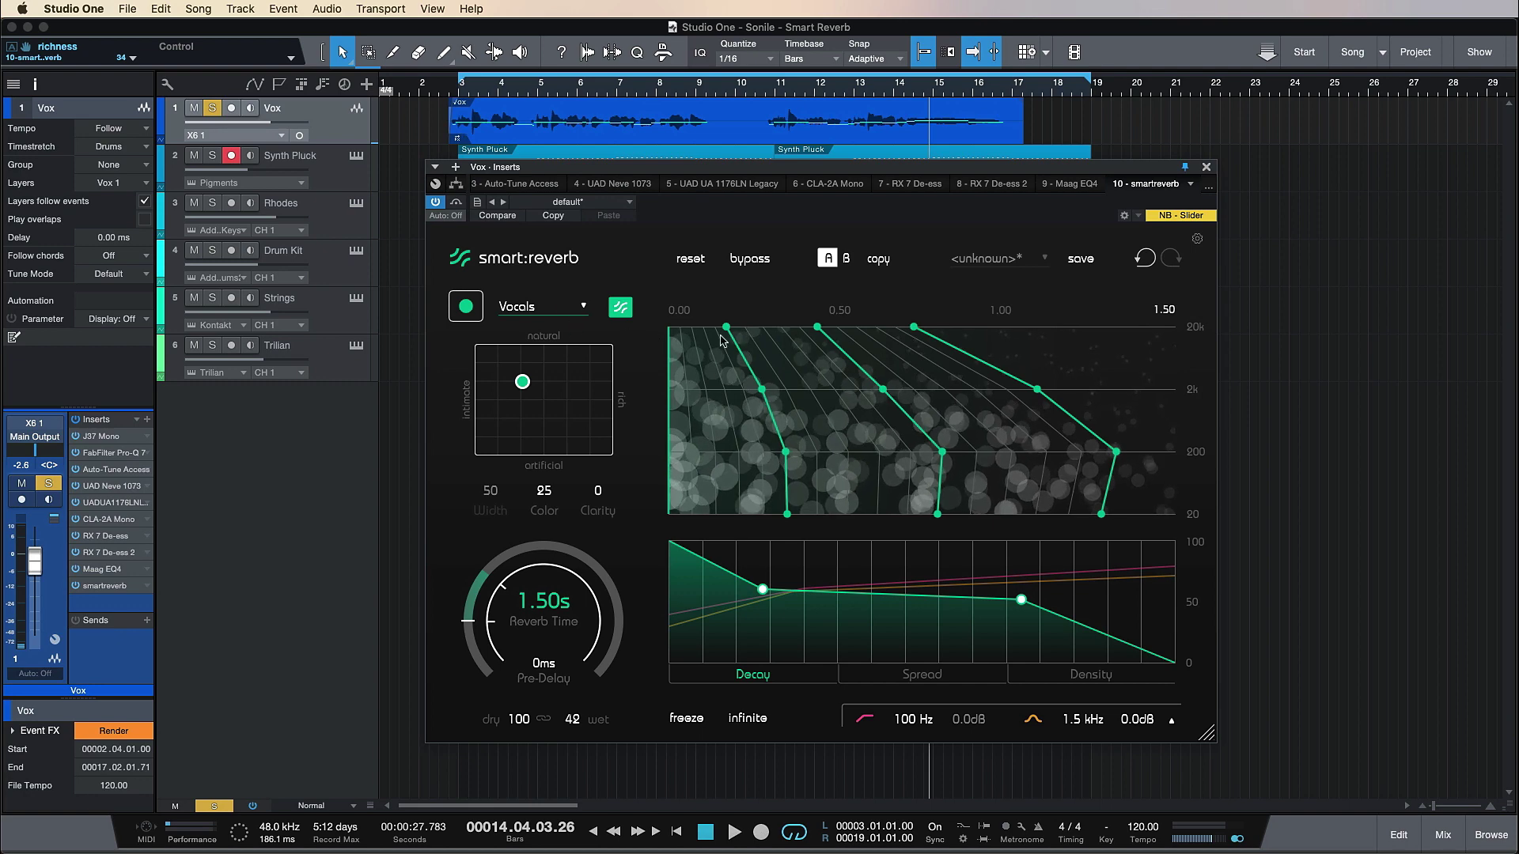
{"action": "left_click", "coordinate": [446, 87]}
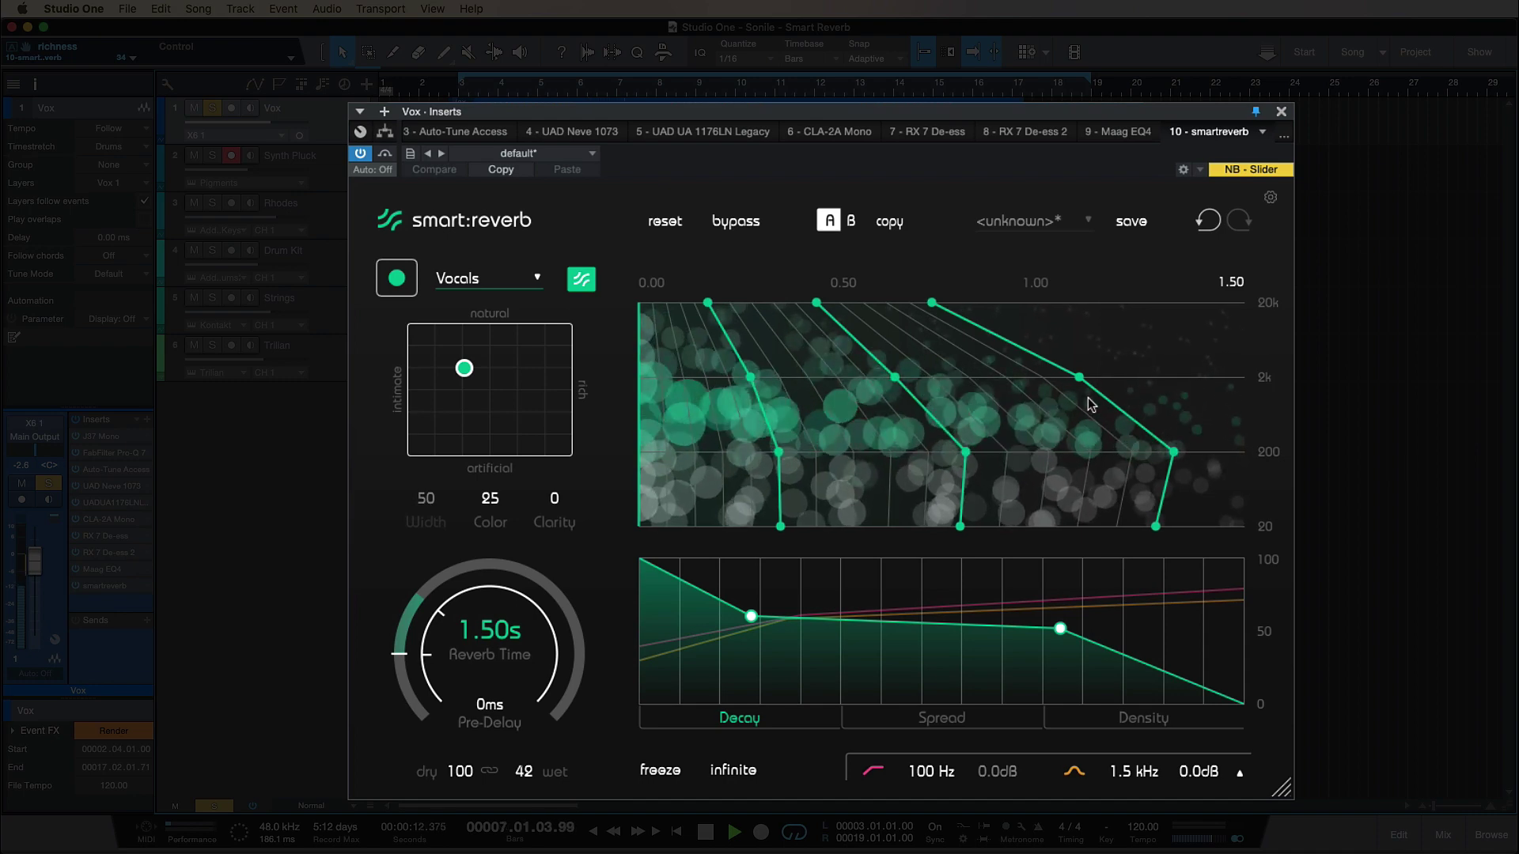
Reshape the early, middle and late reverb curves between 200 Hz and 2 kHz while auditioning the vocal
{"action": "left_click", "coordinate": [895, 378]}
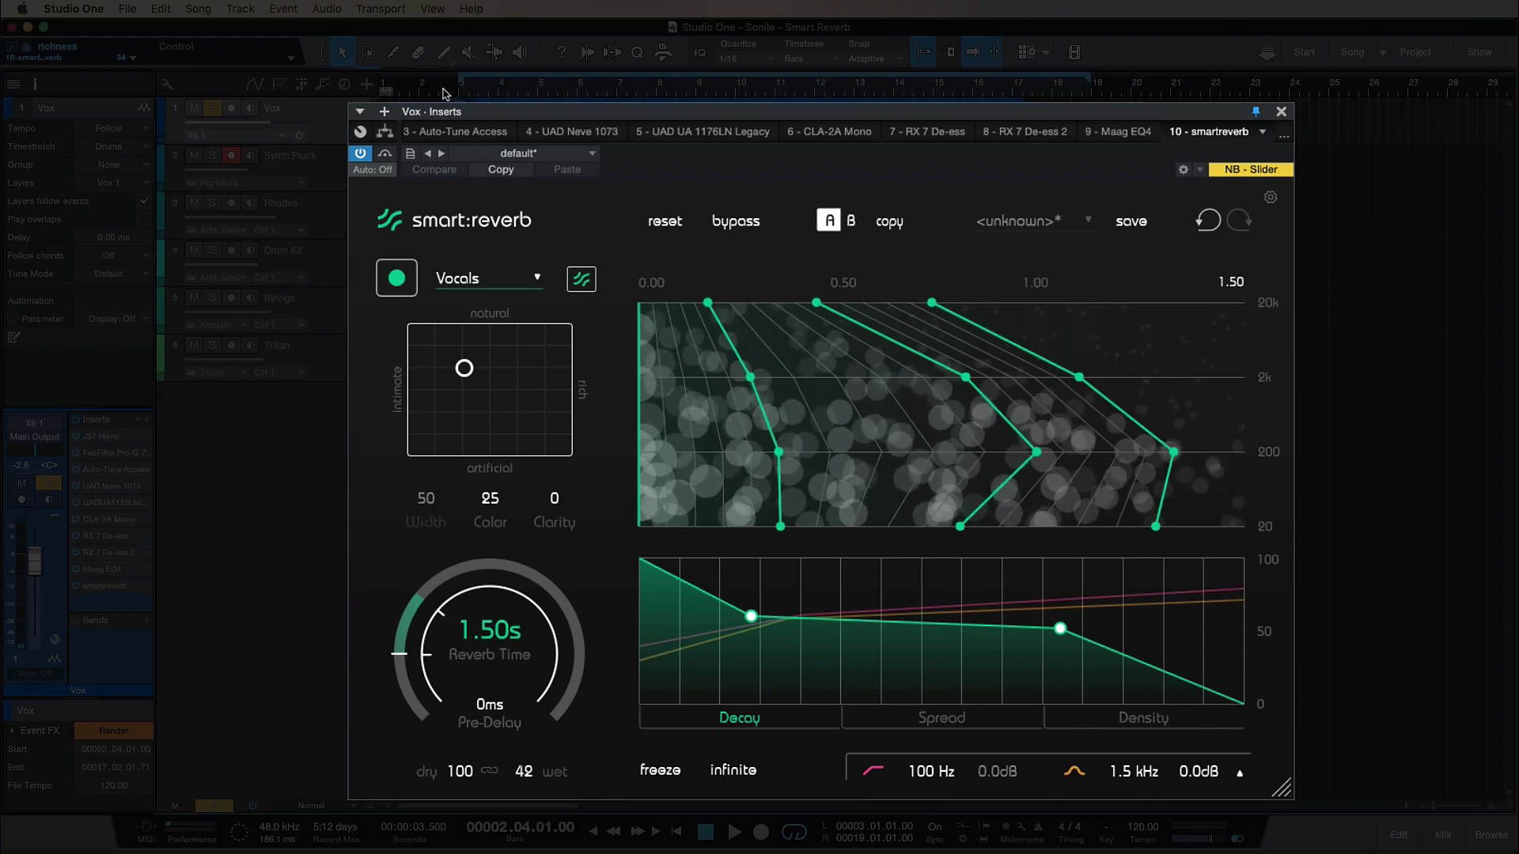
{"action": "key", "text": "space"}
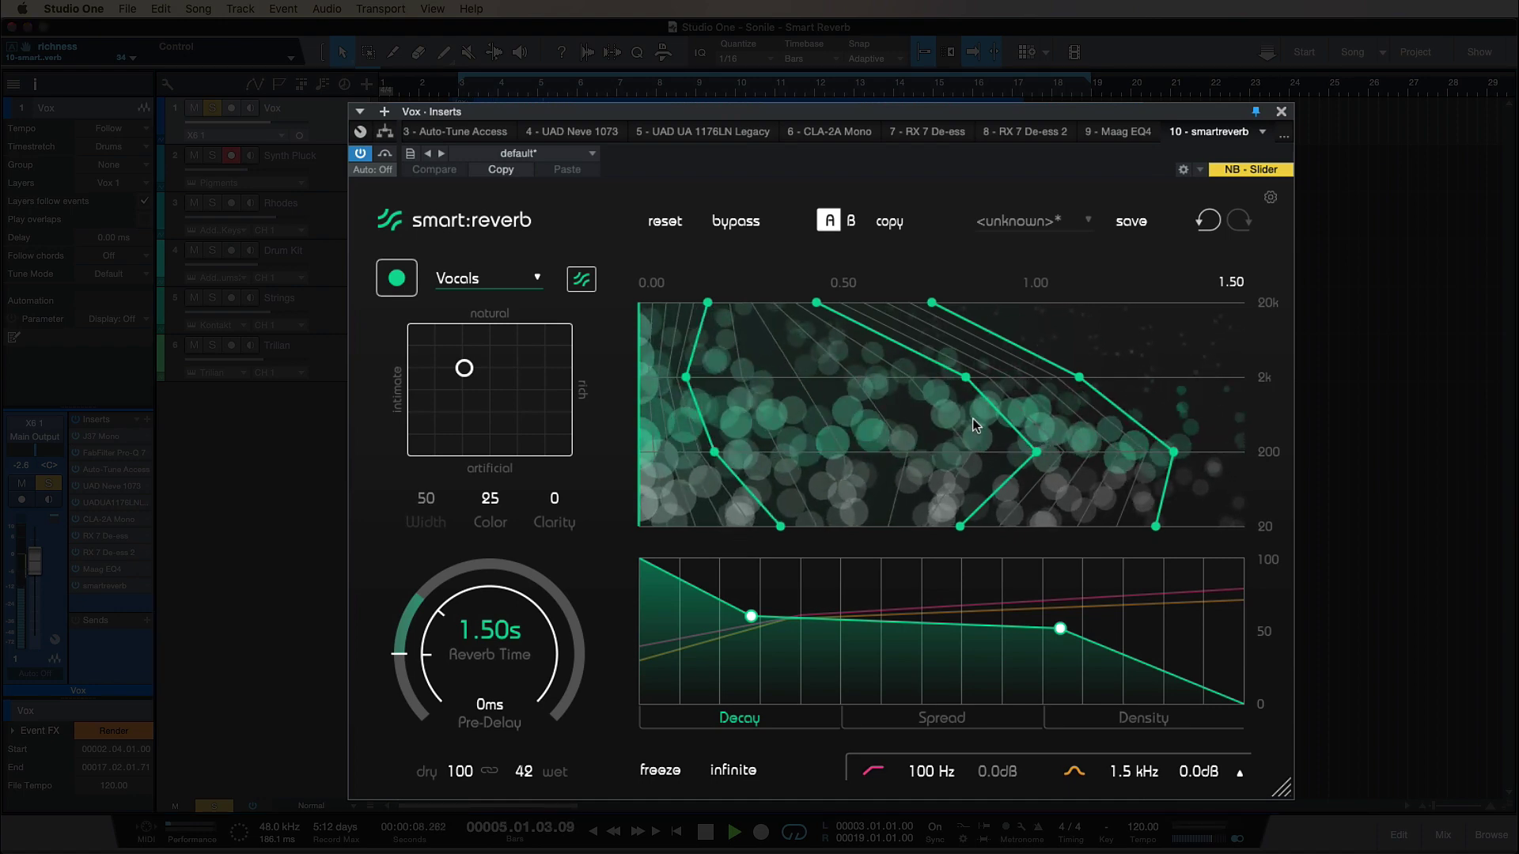
{"action": "left_click_drag", "start_coordinate": [989, 413], "coordinate": [796, 415]}
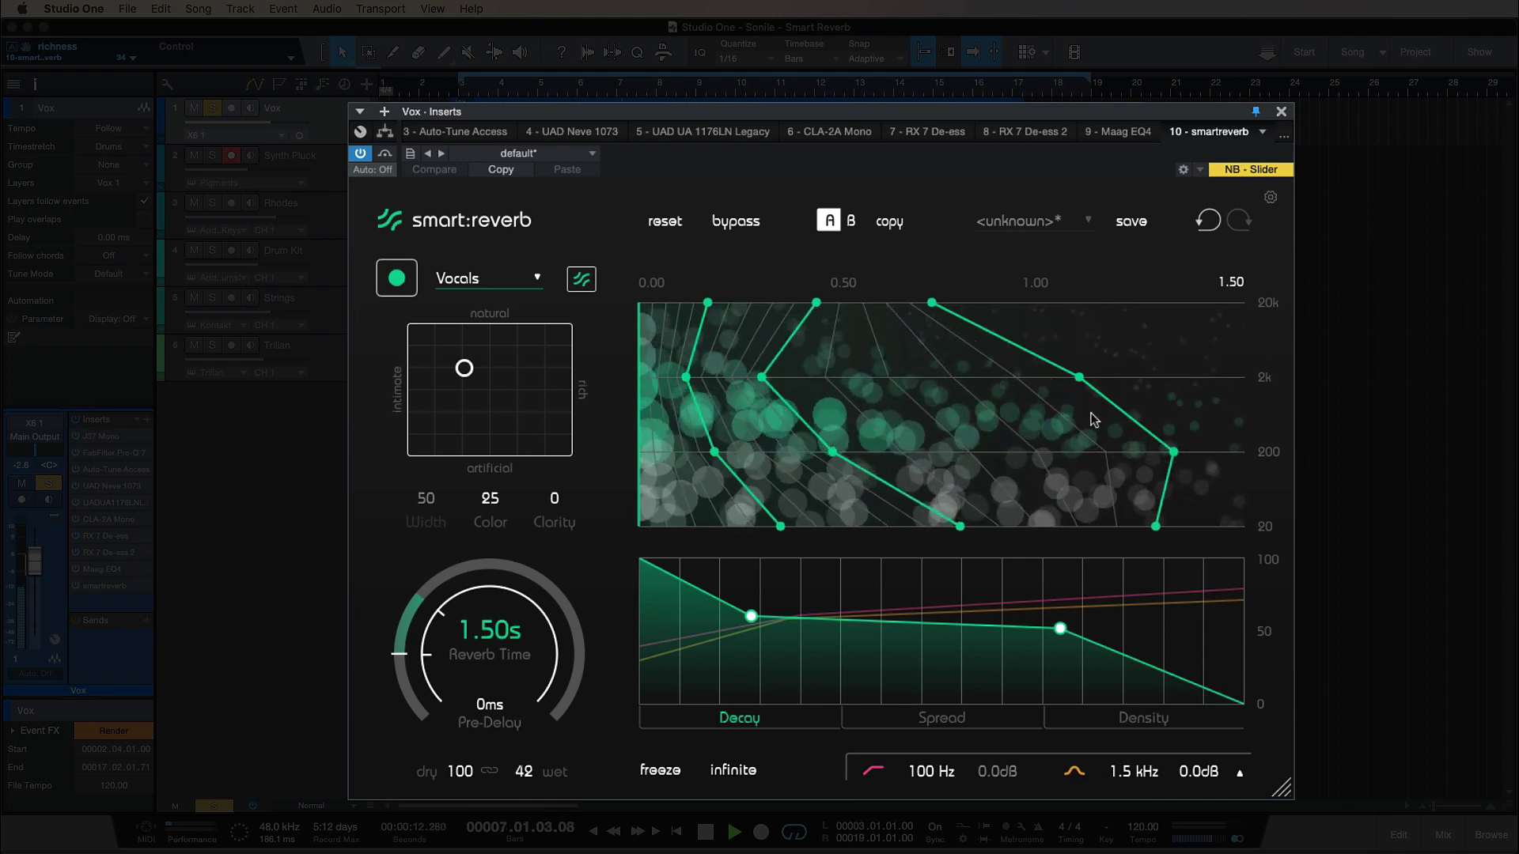
{"action": "left_click_drag", "start_coordinate": [1123, 417], "coordinate": [1064, 419]}
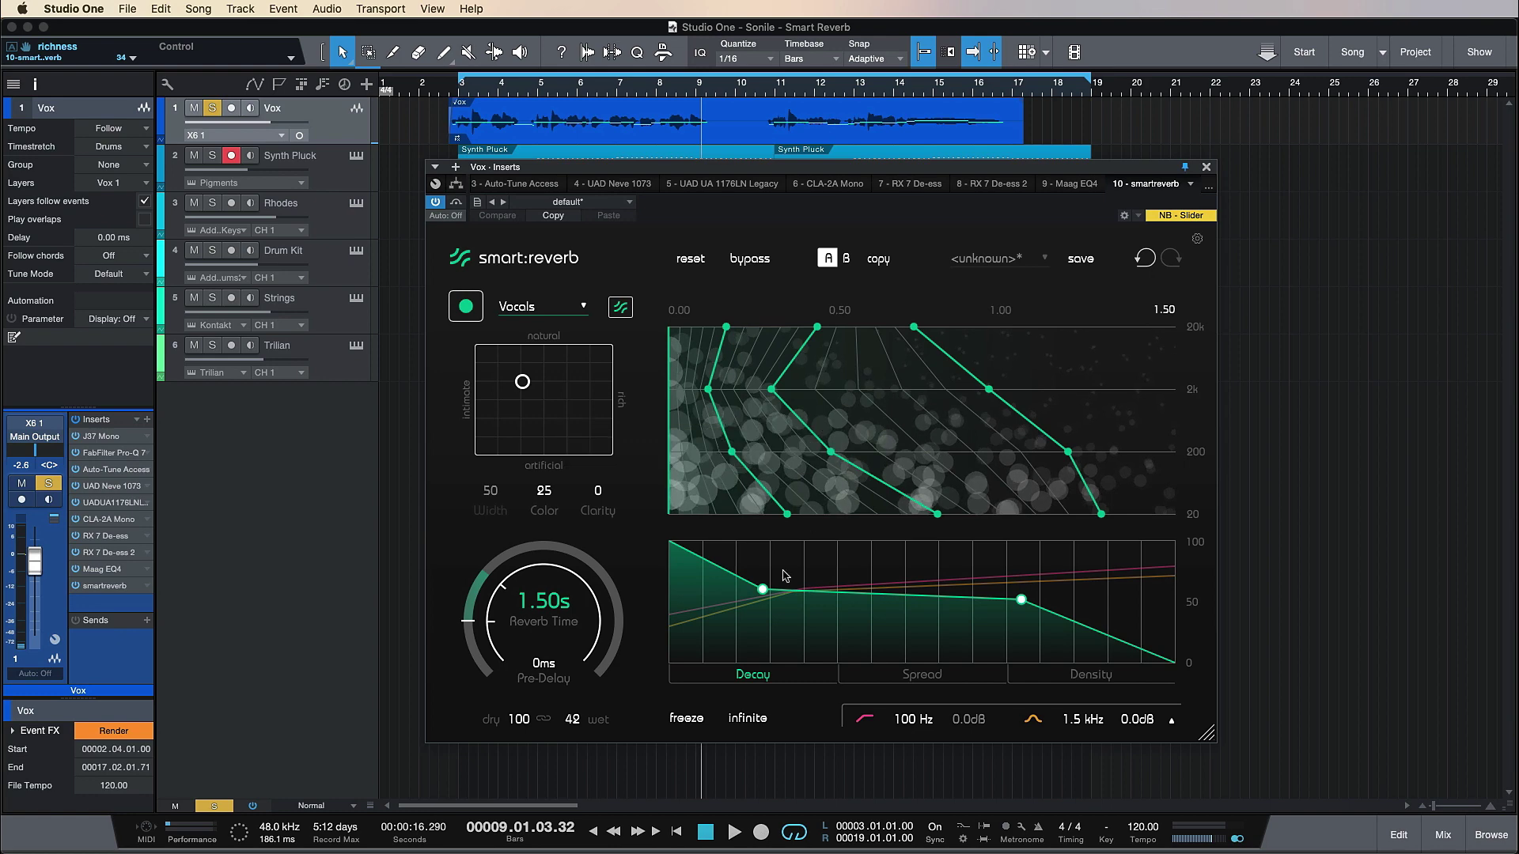
Set the wet level to 61 and play the full mix from the start with the Vox track unsoloed
{"action": "left_click_drag", "start_coordinate": [569, 729], "coordinate": [585, 685]}
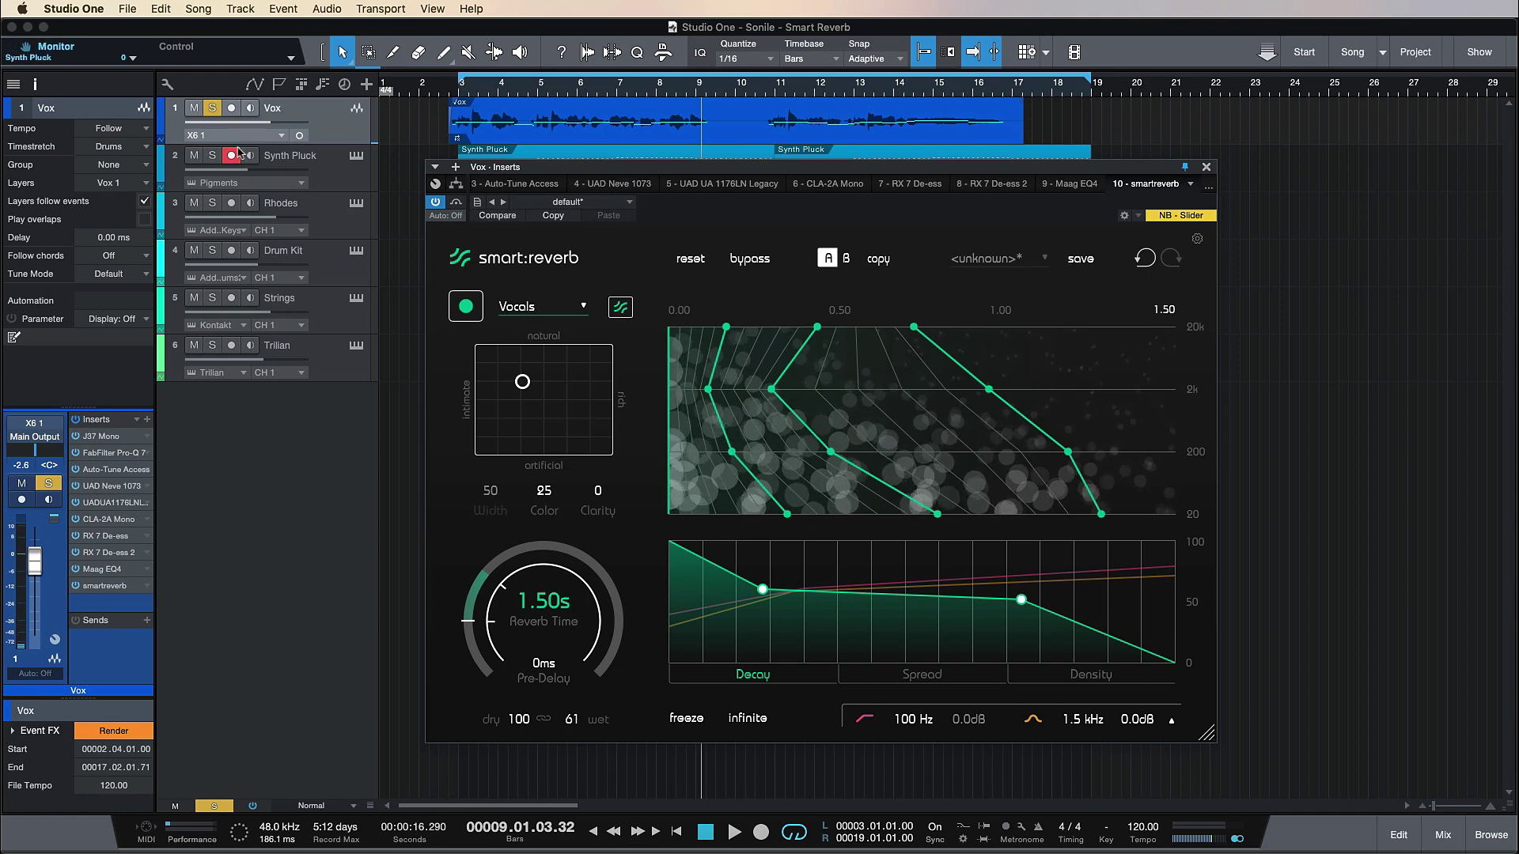
{"action": "left_click", "coordinate": [212, 107]}
{"action": "left_click", "coordinate": [440, 89]}
{"action": "key", "text": "space"}
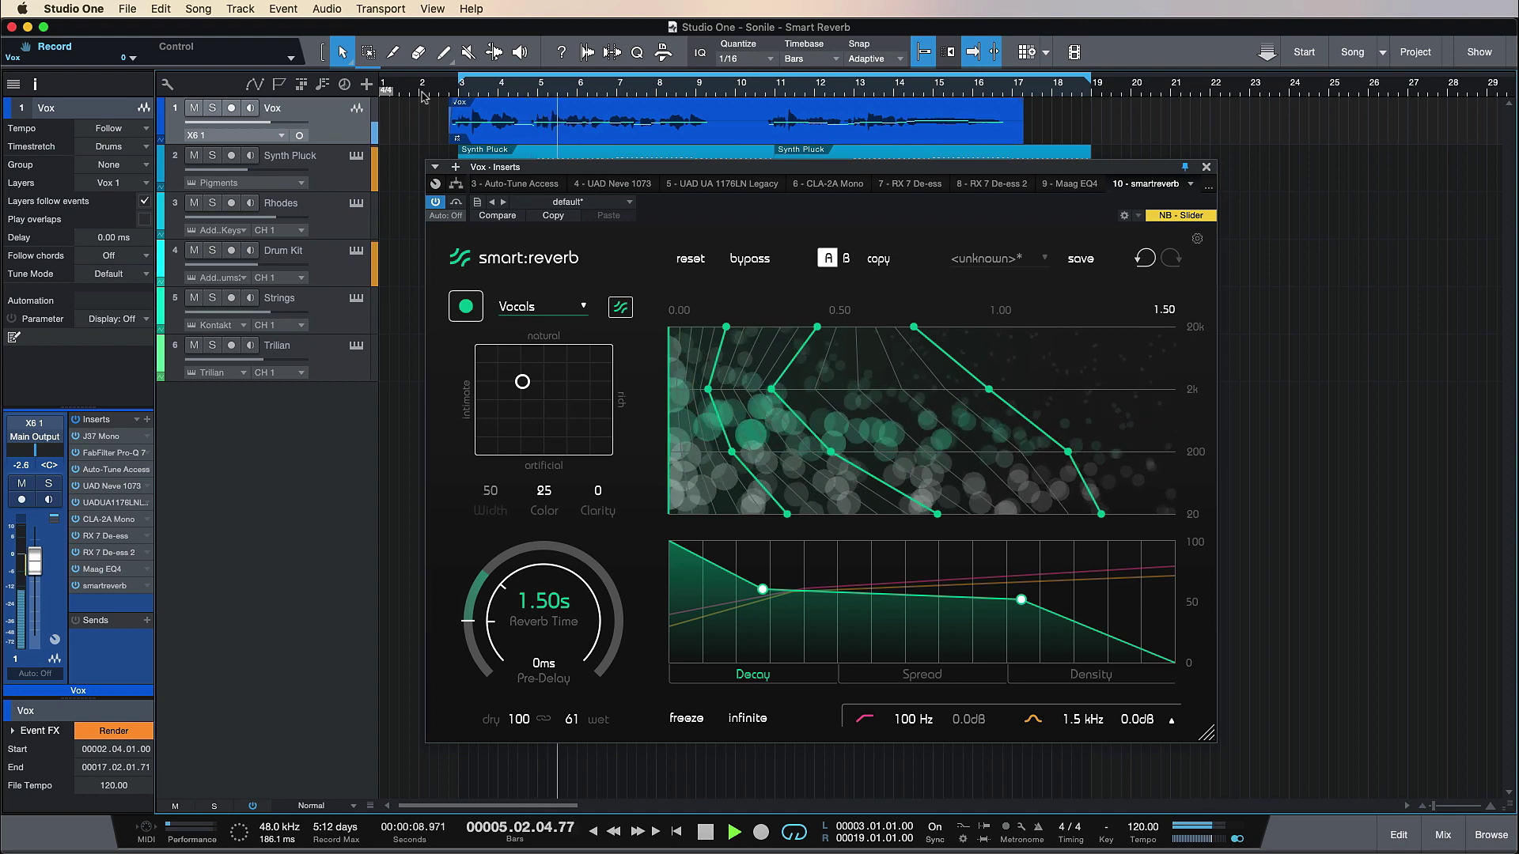
During playback, raise the wet level to 78 and lengthen the middle reverb curve between 200 Hz and 2 kHz
{"action": "left_click_drag", "start_coordinate": [571, 719], "coordinate": [576, 683]}
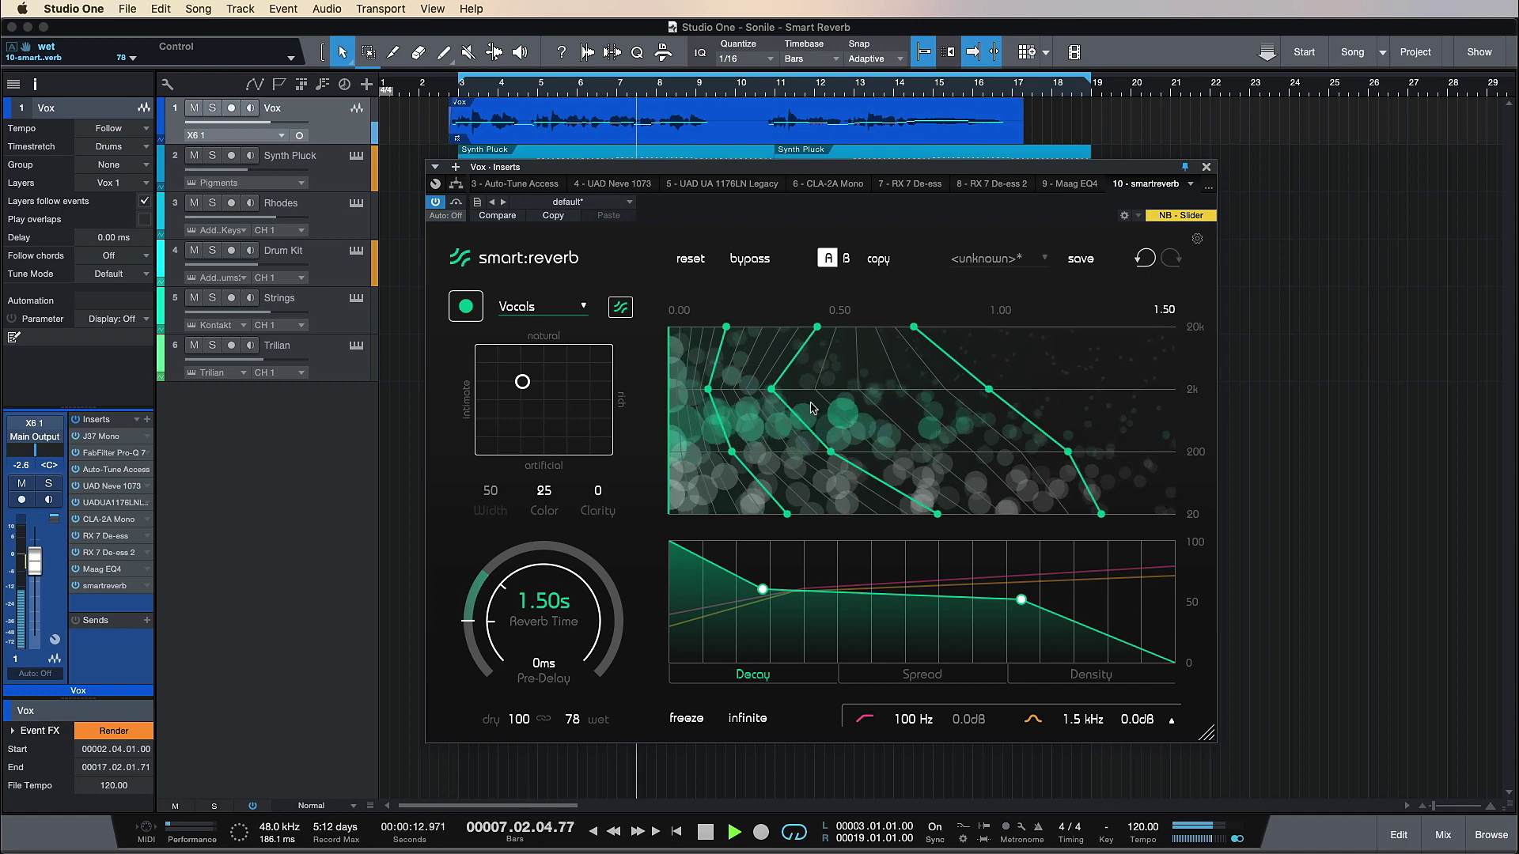
{"action": "left_click_drag", "start_coordinate": [792, 419], "coordinate": [894, 423]}
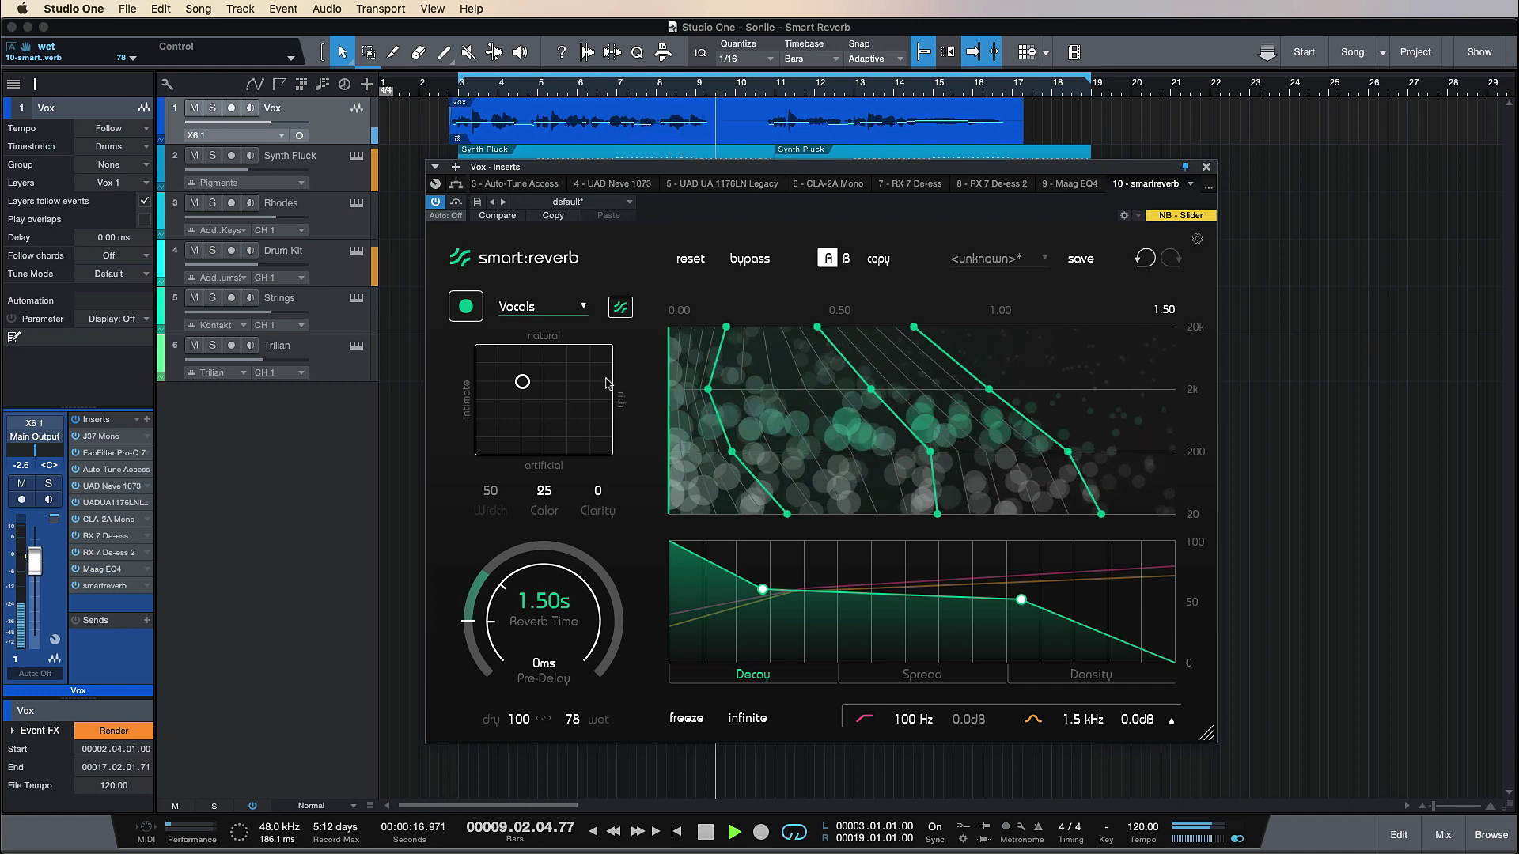
Move the matrix thumb toward rich at the same naturalness, set the wet level to 72, and stop playback
{"action": "left_click_drag", "start_coordinate": [524, 383], "coordinate": [580, 383]}
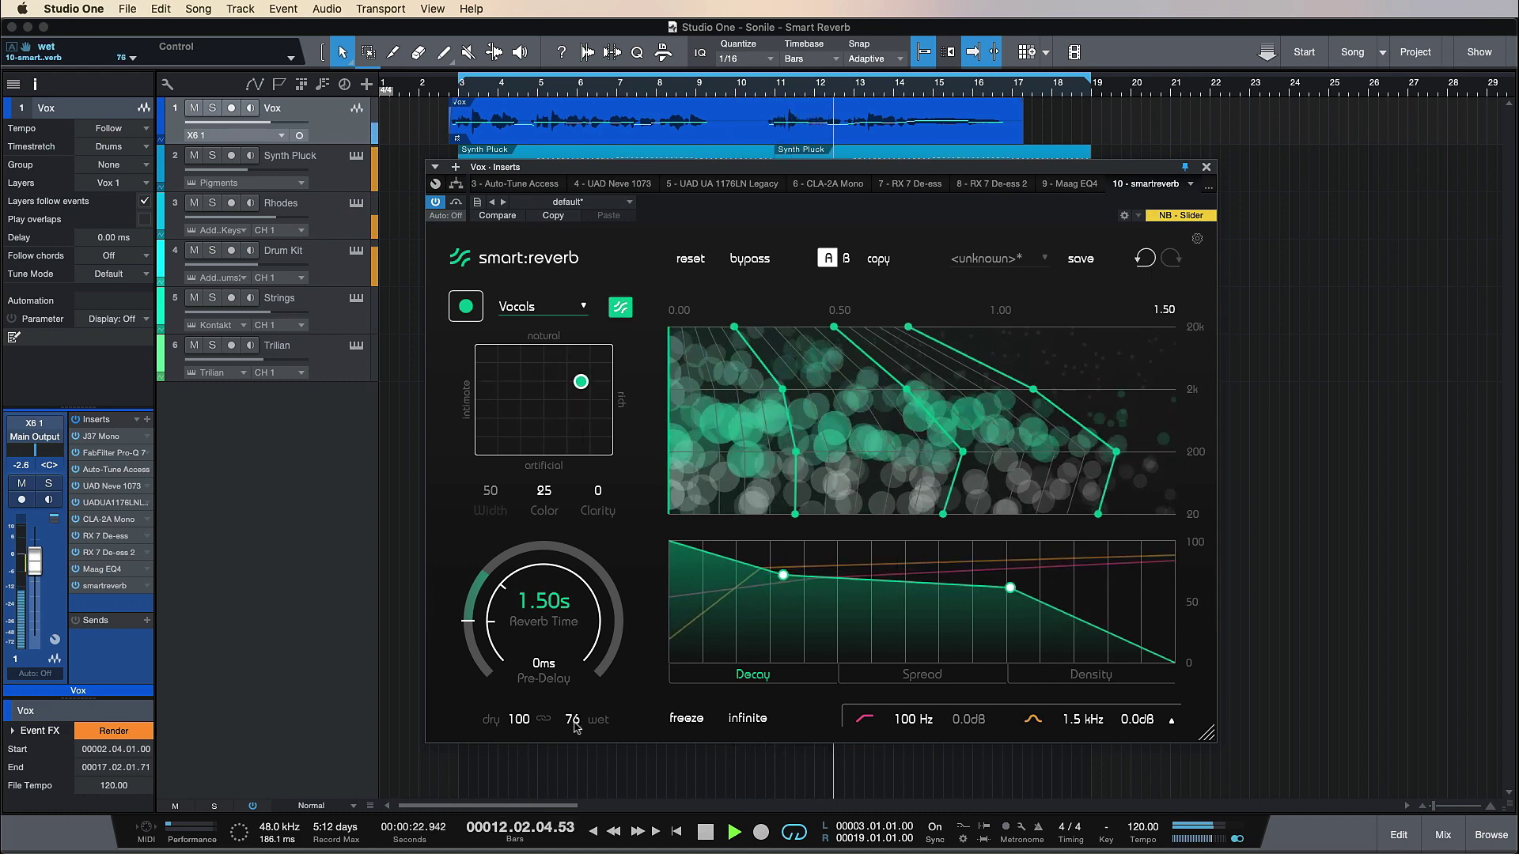
{"action": "left_click_drag", "start_coordinate": [572, 719], "coordinate": [576, 735]}
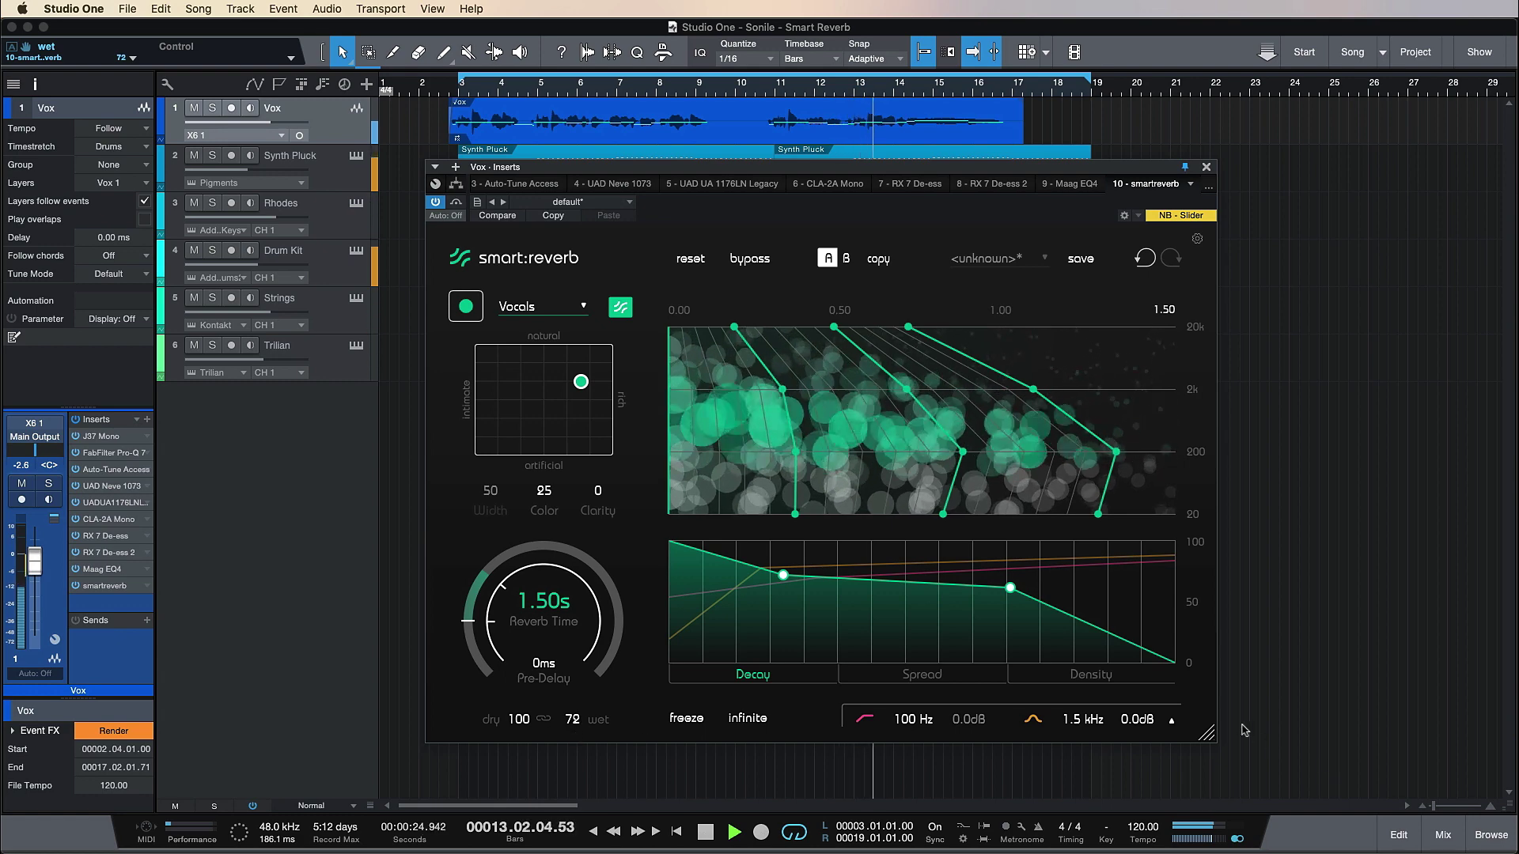
{"action": "key", "text": "space"}
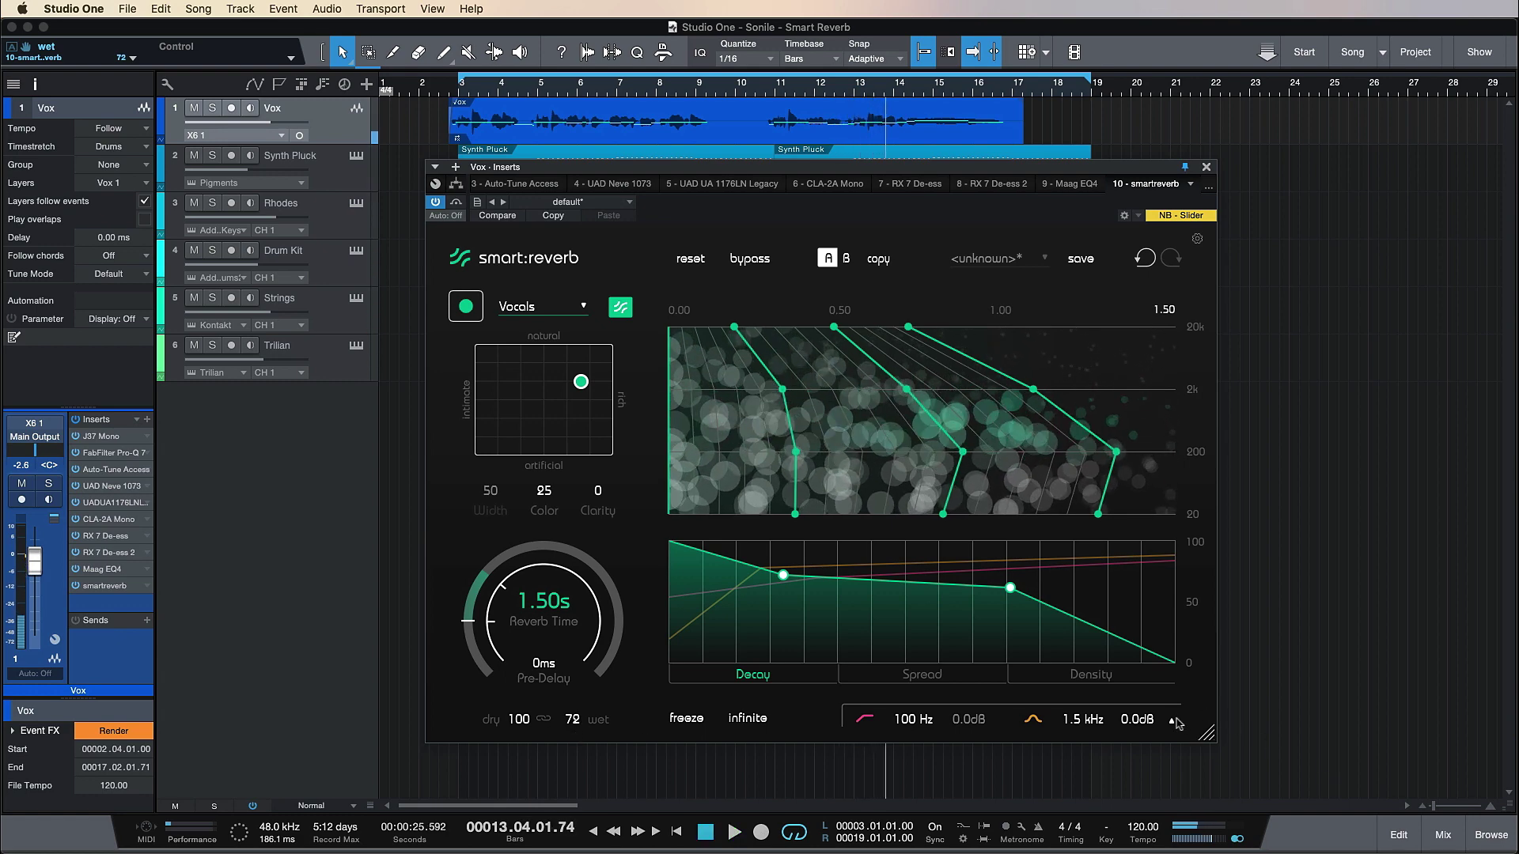
Raise the low-cut frequency of the reverb's filter to 394 Hz in the expanded filter display
{"action": "left_click", "coordinate": [1171, 723]}
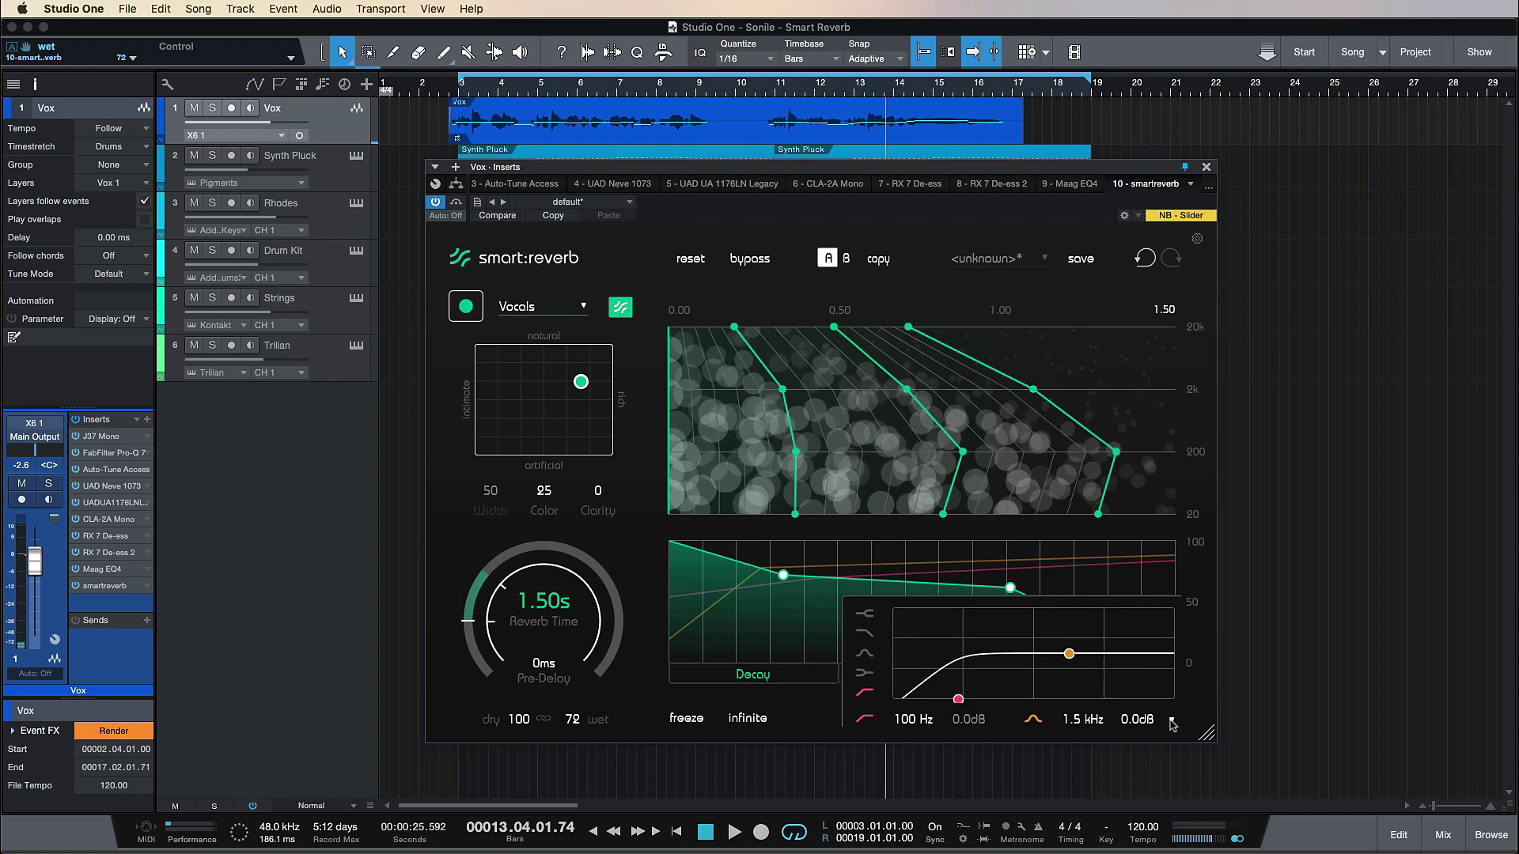
{"action": "left_click_drag", "start_coordinate": [959, 702], "coordinate": [997, 695]}
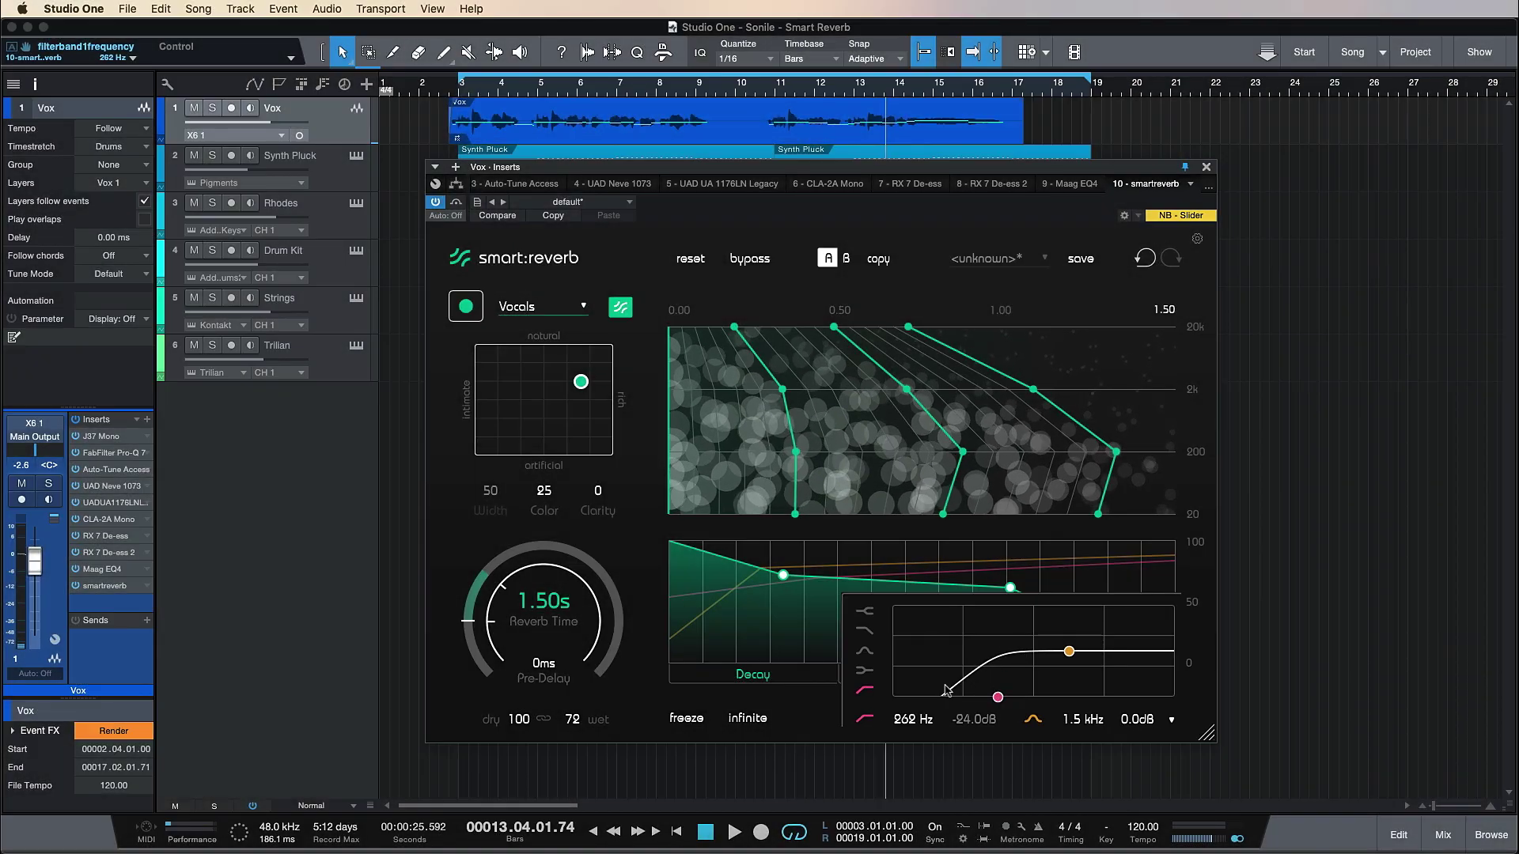
{"action": "left_click_drag", "start_coordinate": [1000, 700], "coordinate": [1017, 700]}
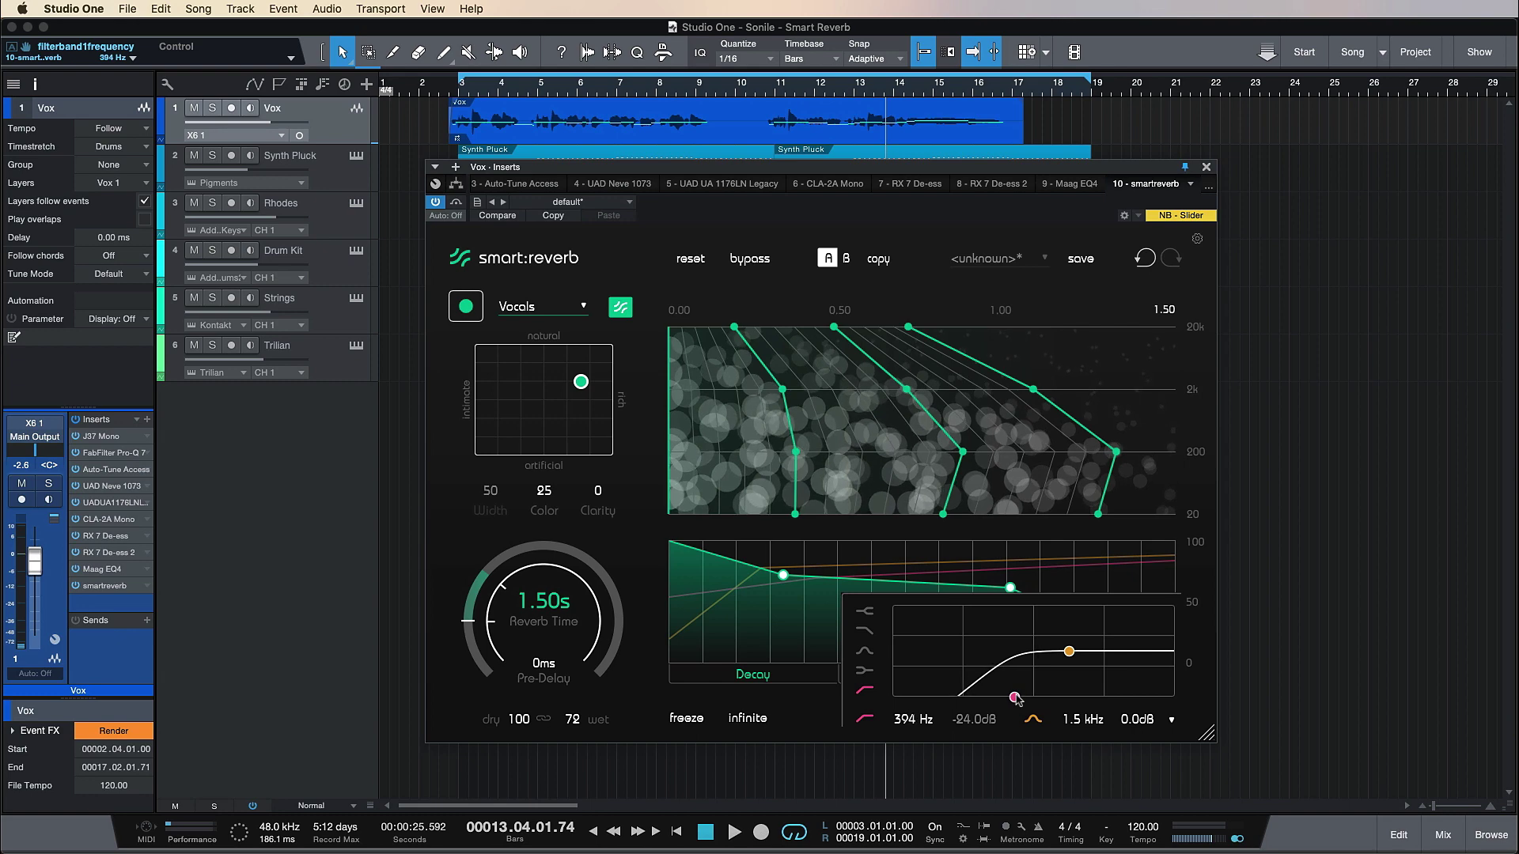
{"action": "left_click", "coordinate": [1172, 722]}
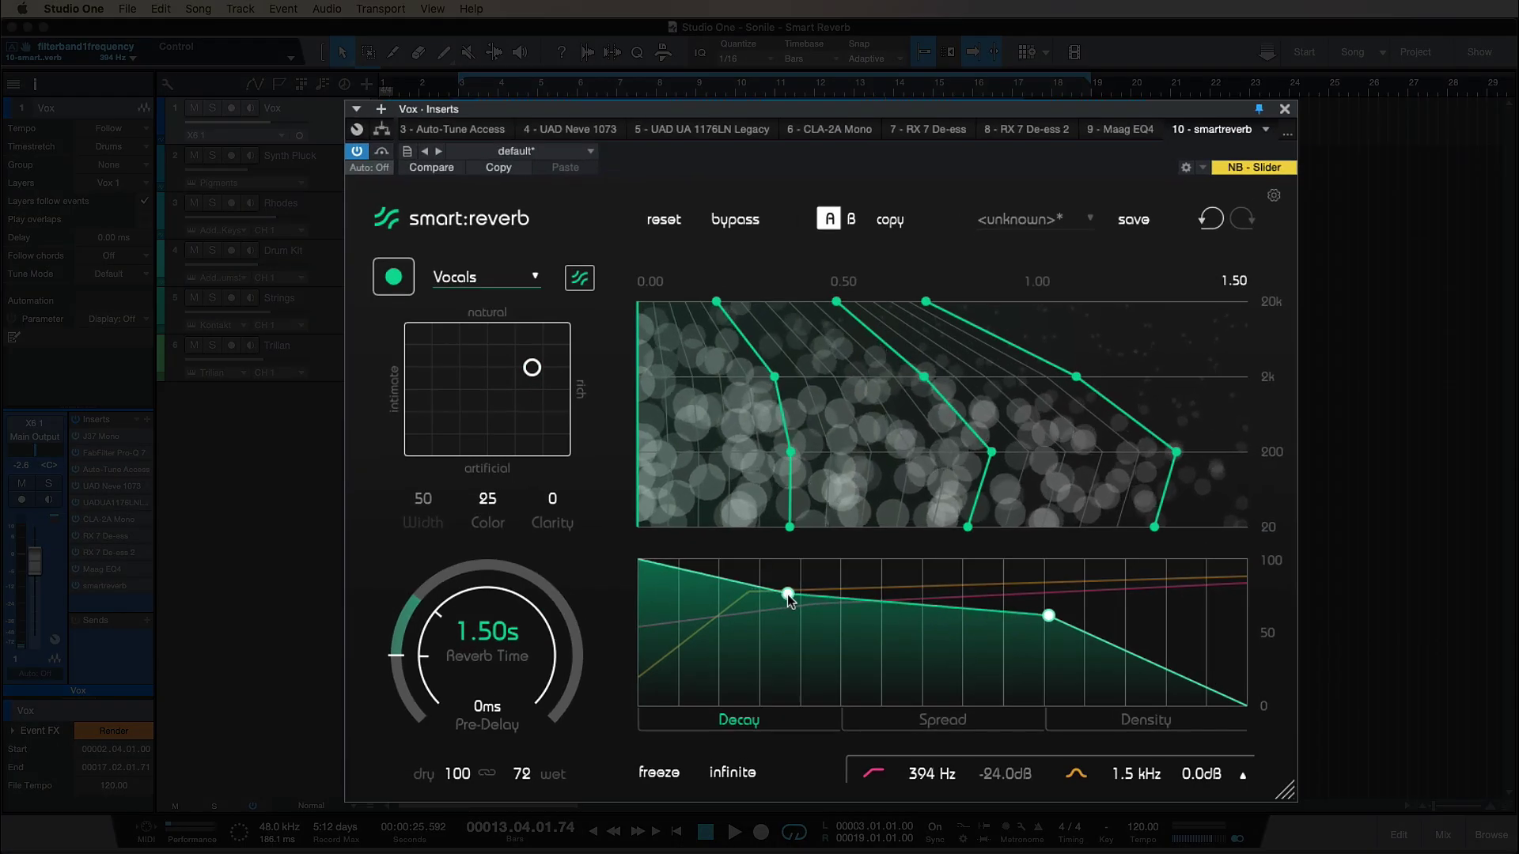
Lower the later point of the decay envelope to about 30, nudge the earlier point, and audition the mix from the start
{"action": "left_click_drag", "start_coordinate": [788, 599], "coordinate": [795, 601]}
{"action": "left_click_drag", "start_coordinate": [1050, 618], "coordinate": [1024, 664]}
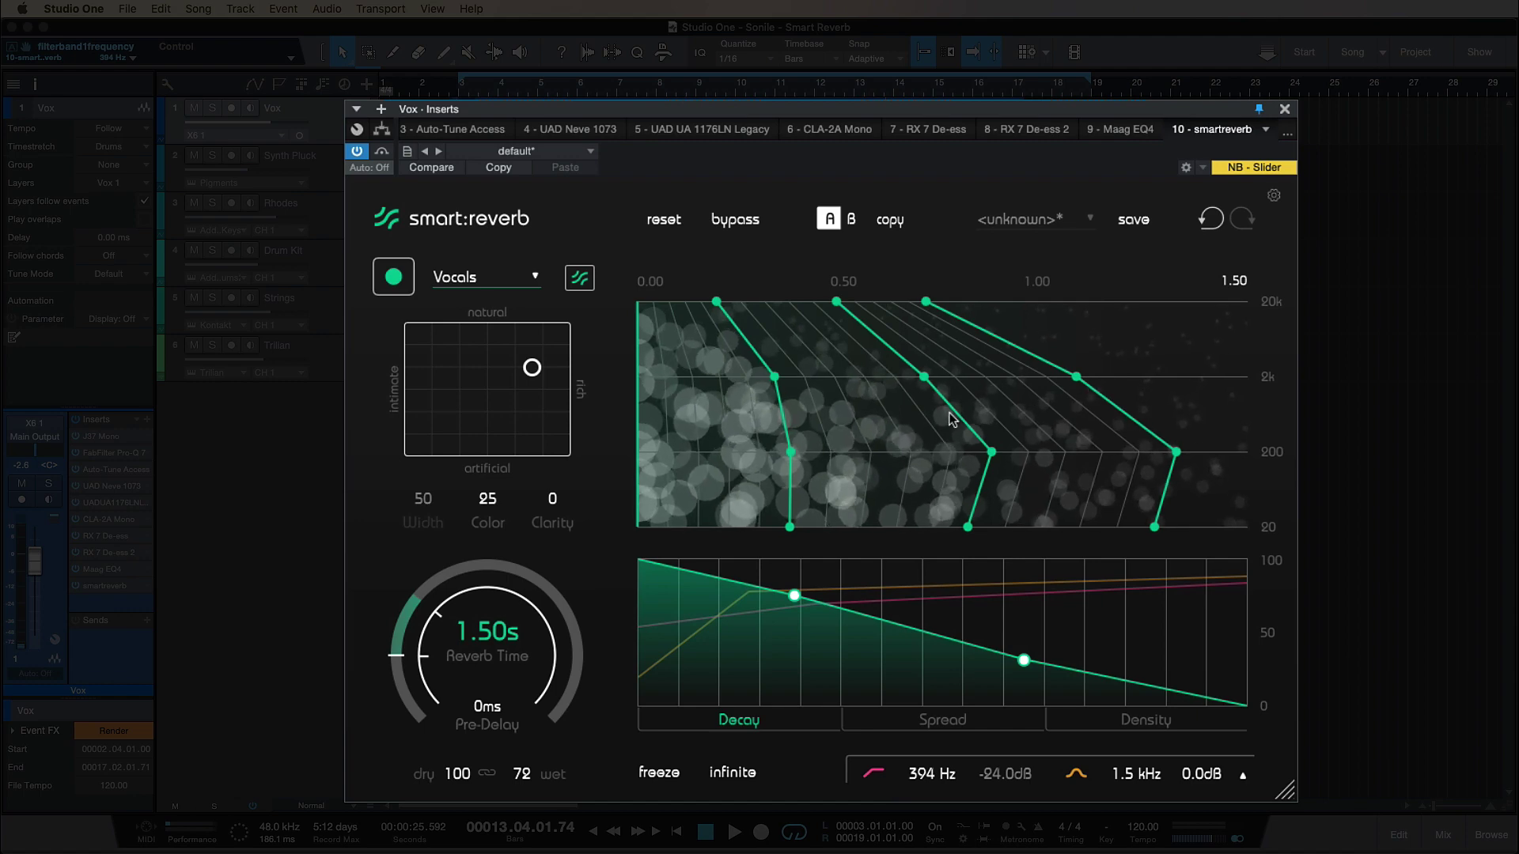
{"action": "left_click", "coordinate": [445, 87]}
{"action": "key", "text": "space"}
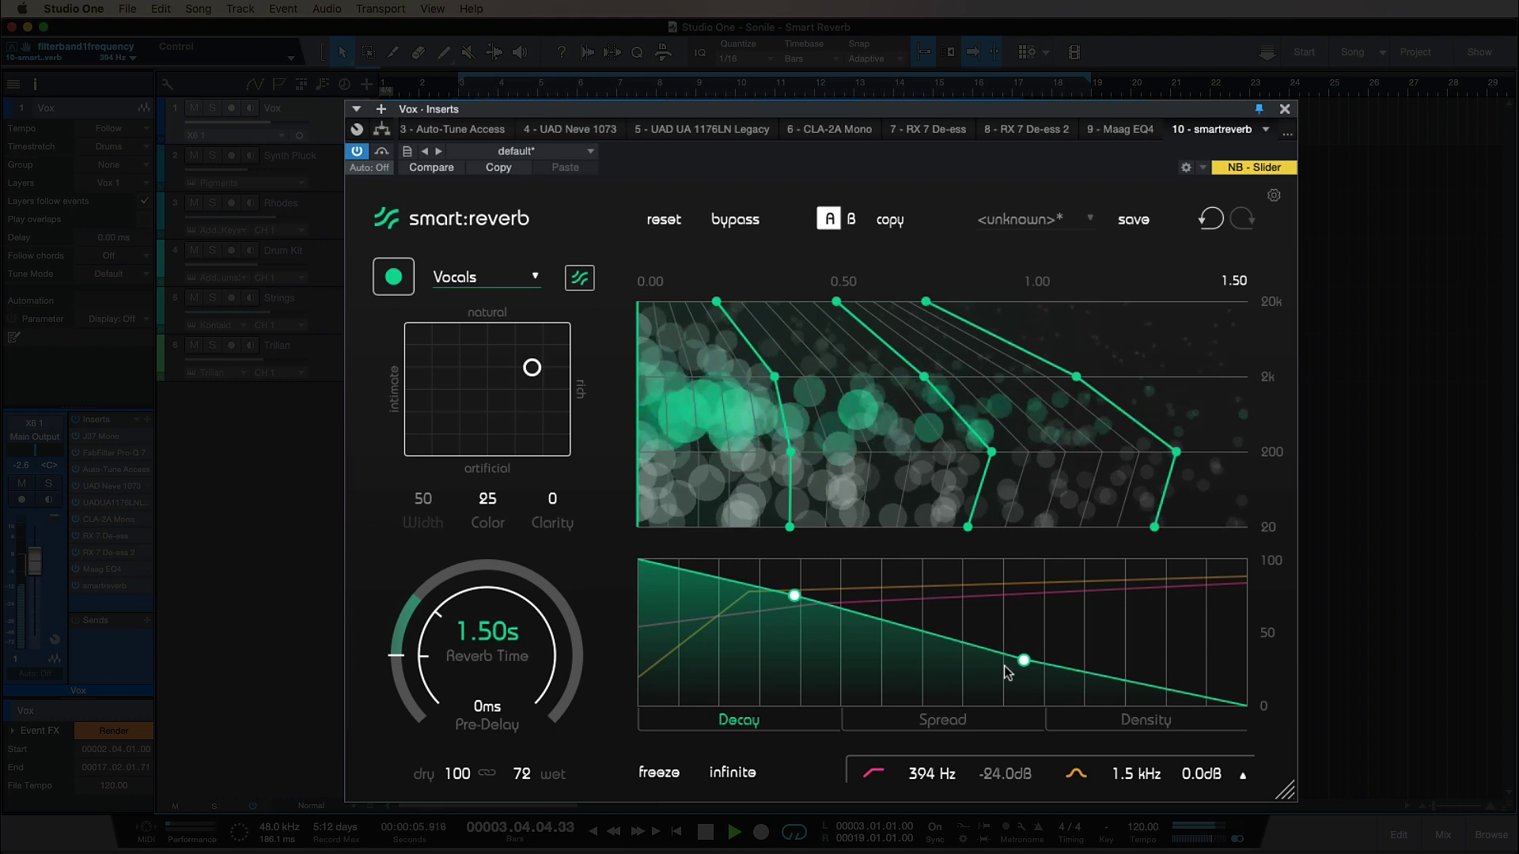
{"action": "key", "text": "space"}
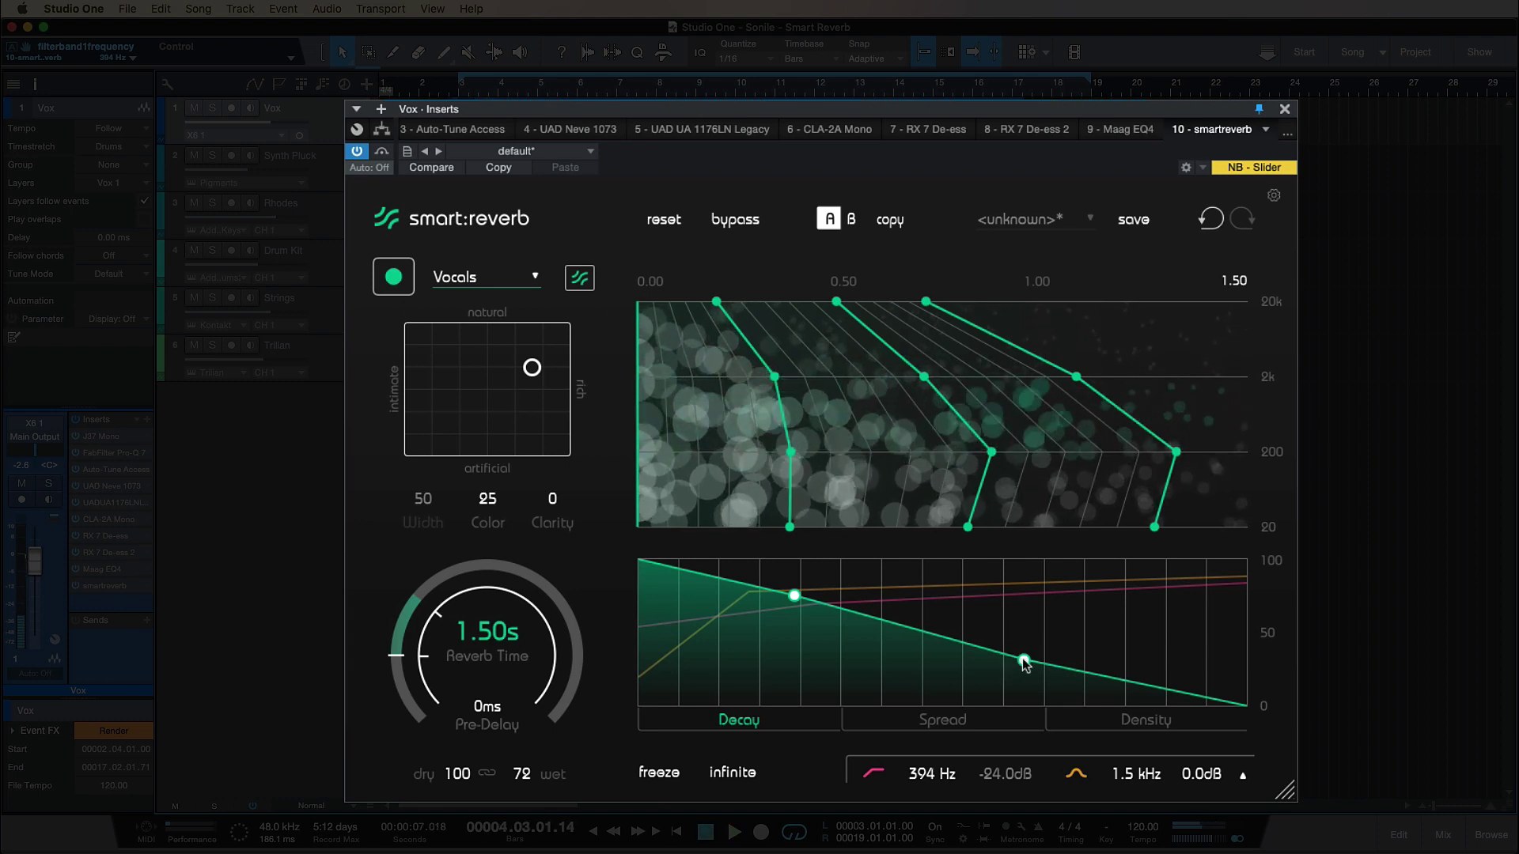
Raise the later point of the decay envelope to about 77 and play the mix from the start
{"action": "left_click_drag", "start_coordinate": [1024, 663], "coordinate": [1043, 594]}
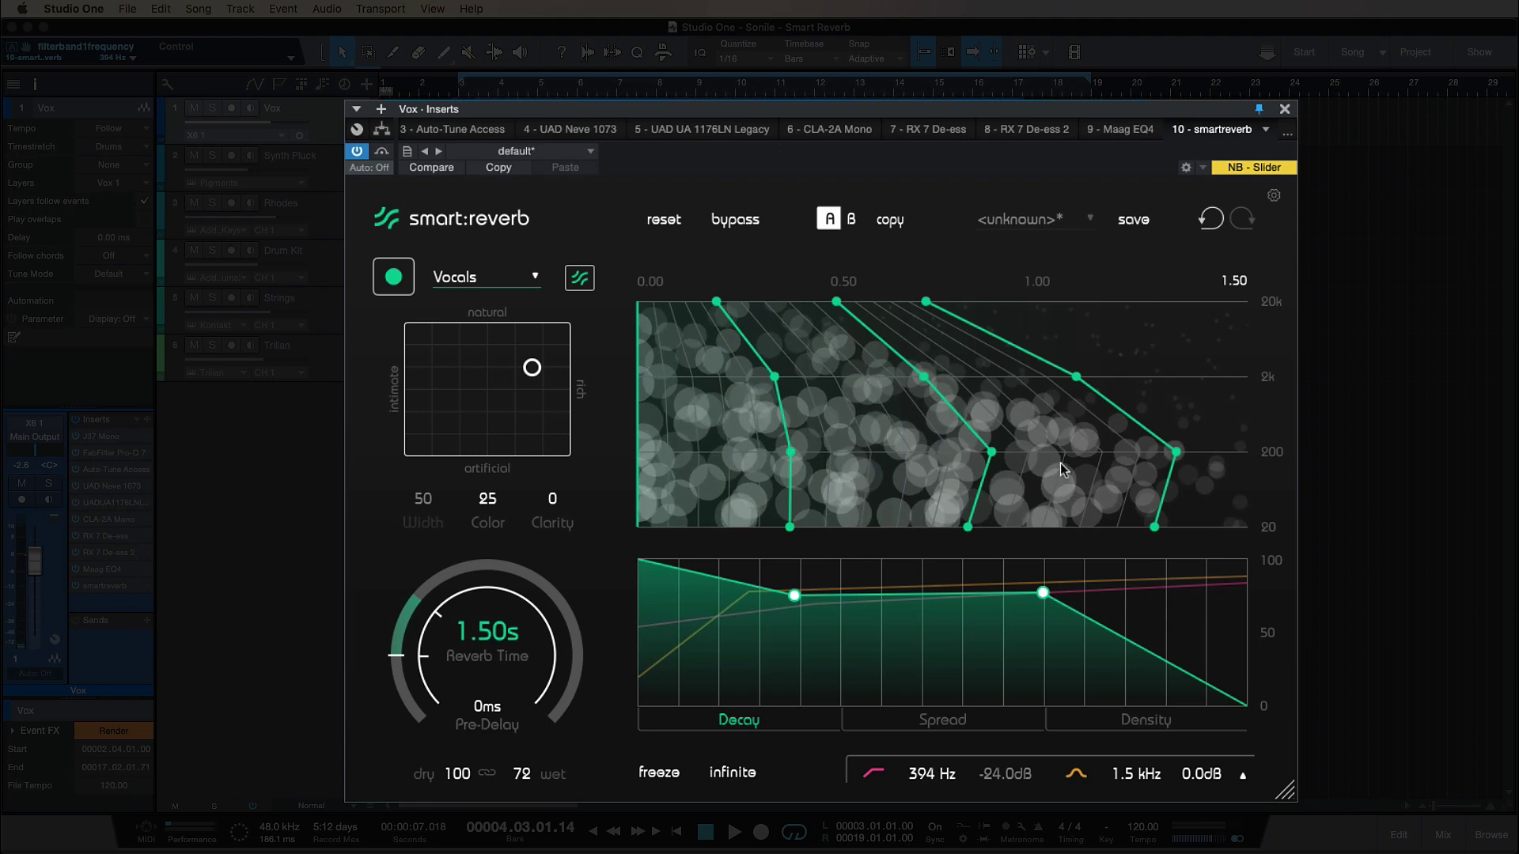
{"action": "left_click", "coordinate": [450, 87]}
{"action": "key", "text": "space"}
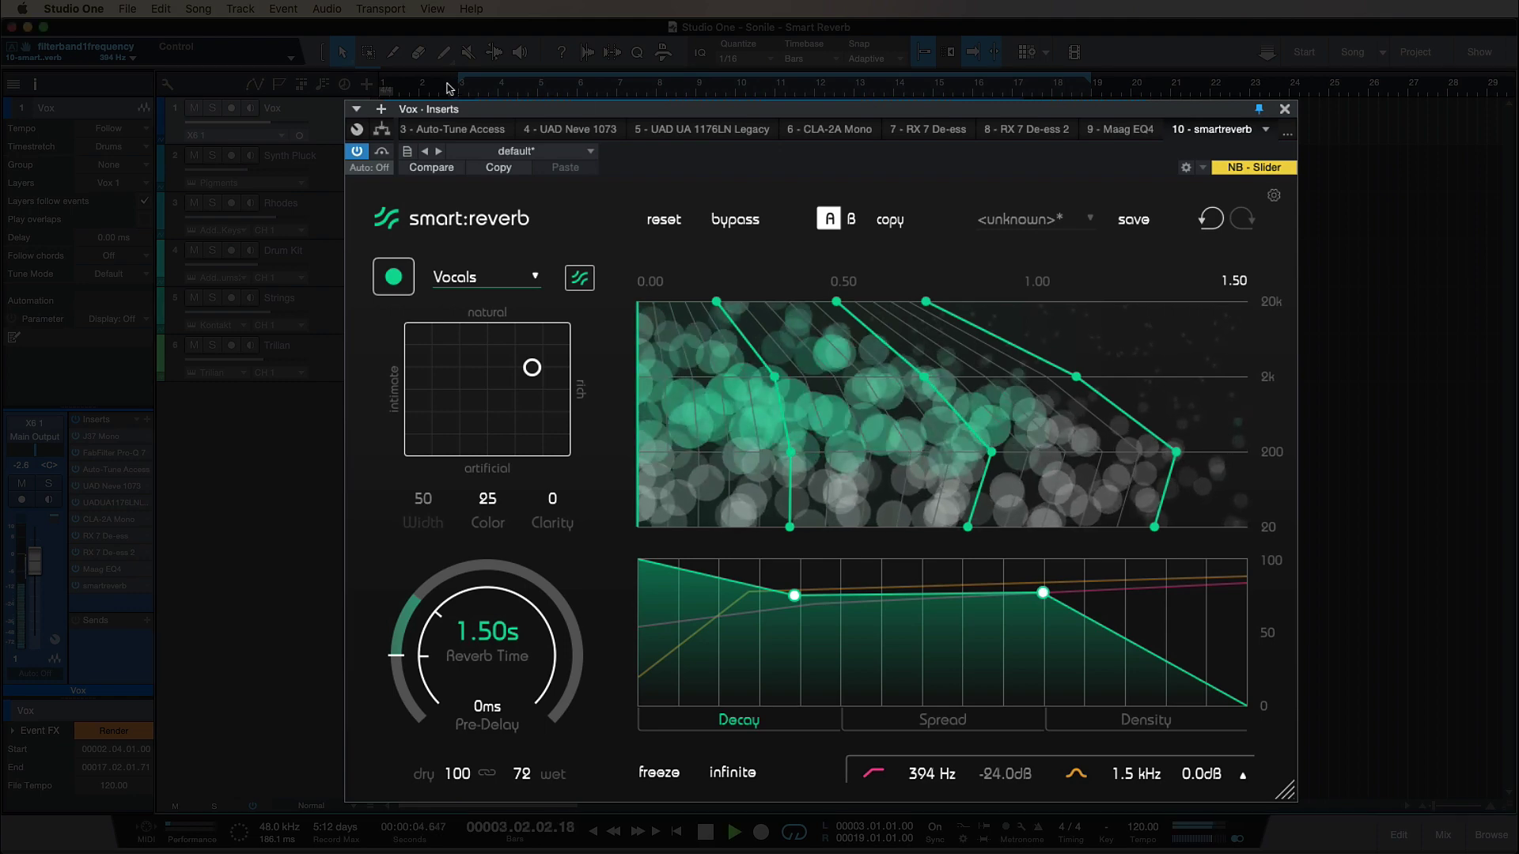
During playback, push both decay envelope points up to 100, with the later one at the end, and drop the earlier one to zero
{"action": "left_click_drag", "start_coordinate": [1043, 593], "coordinate": [1248, 559]}
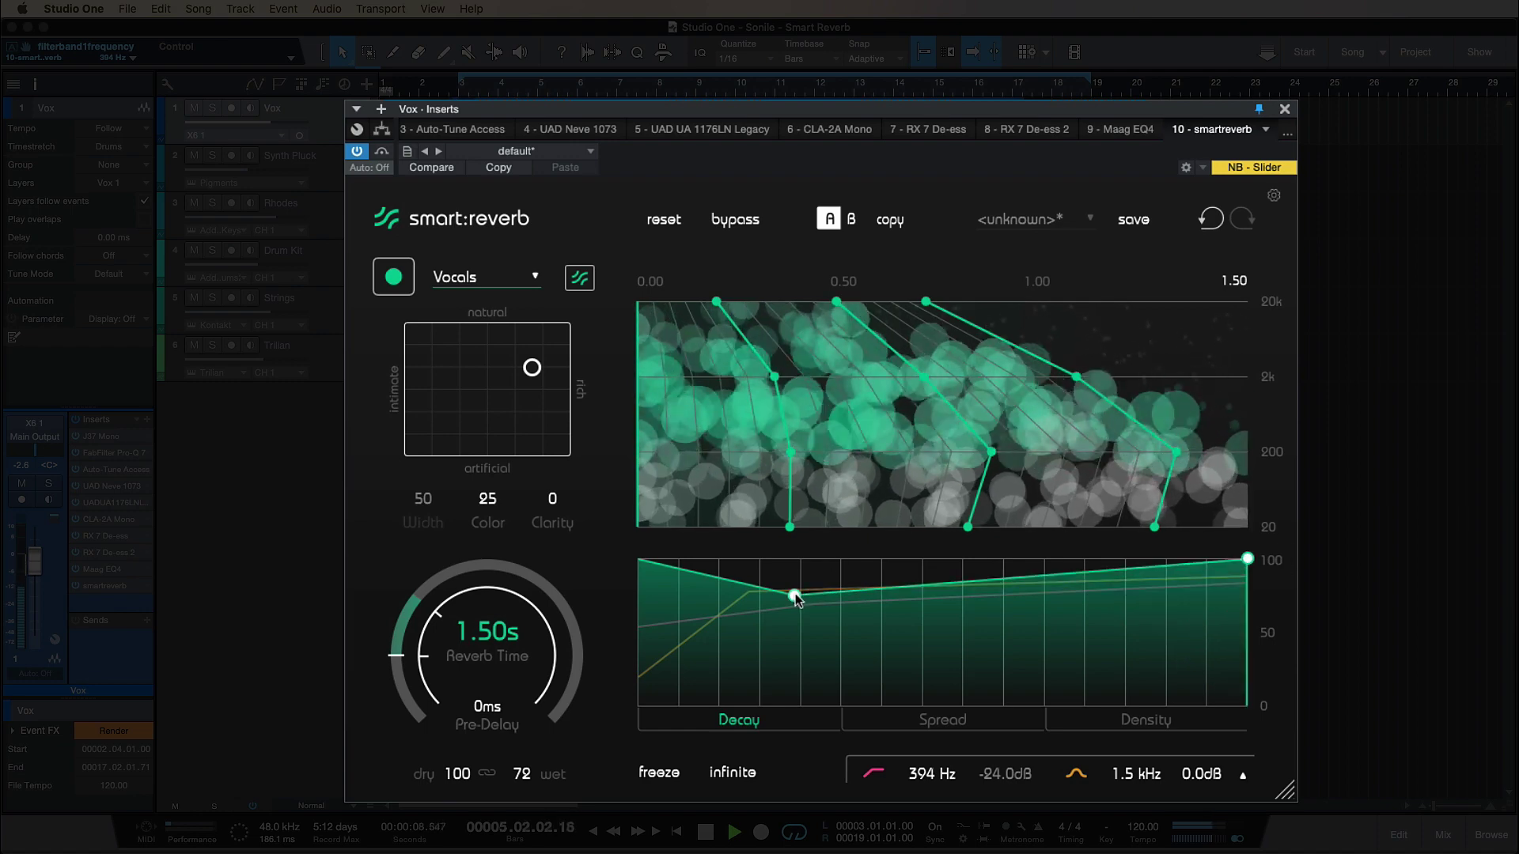
{"action": "left_click_drag", "start_coordinate": [794, 595], "coordinate": [816, 561]}
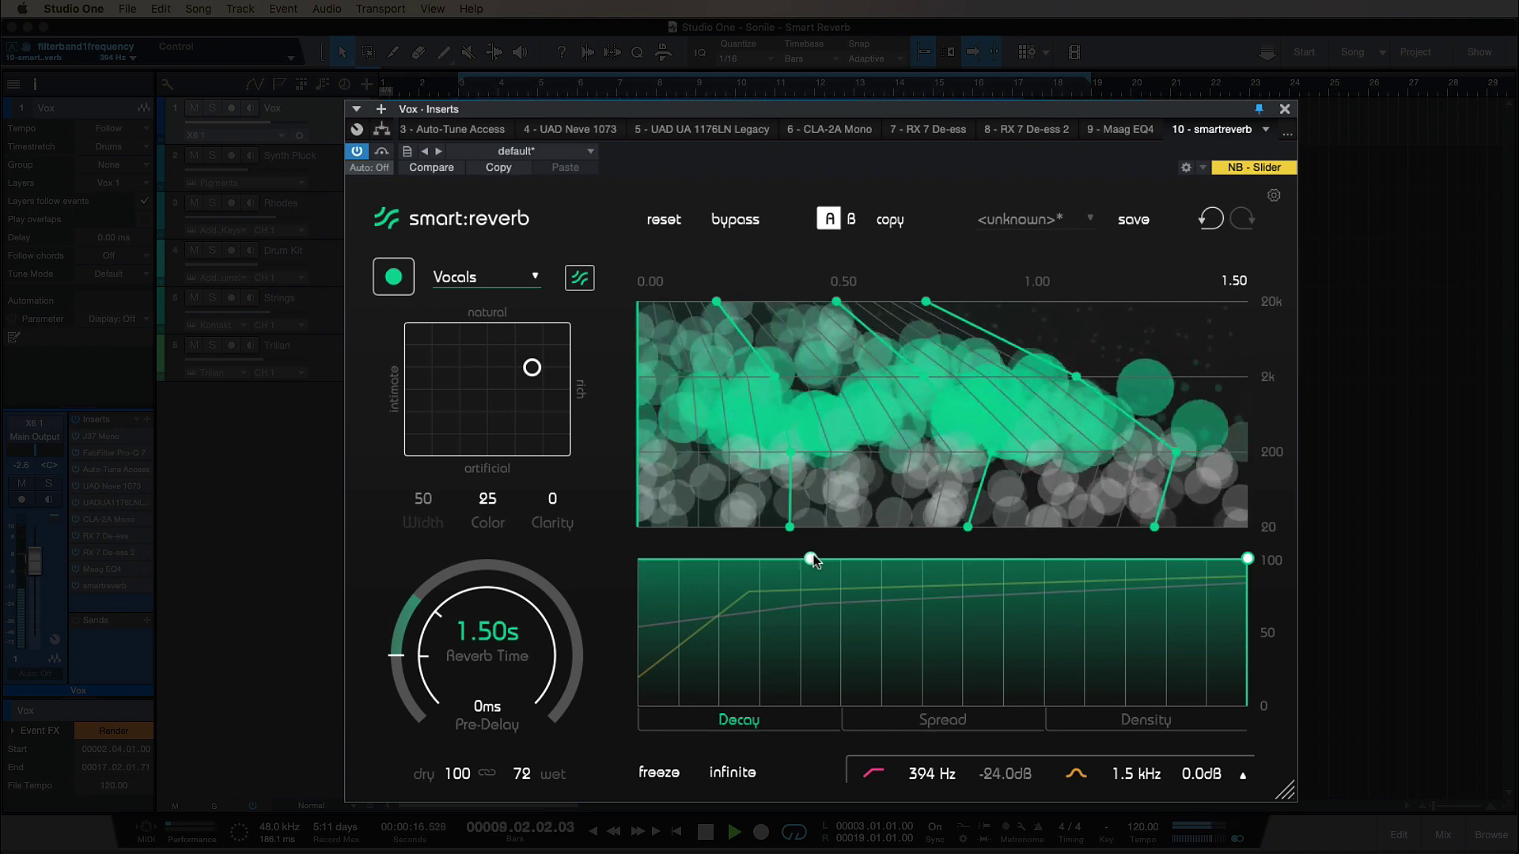
{"action": "left_click_drag", "start_coordinate": [812, 560], "coordinate": [637, 706]}
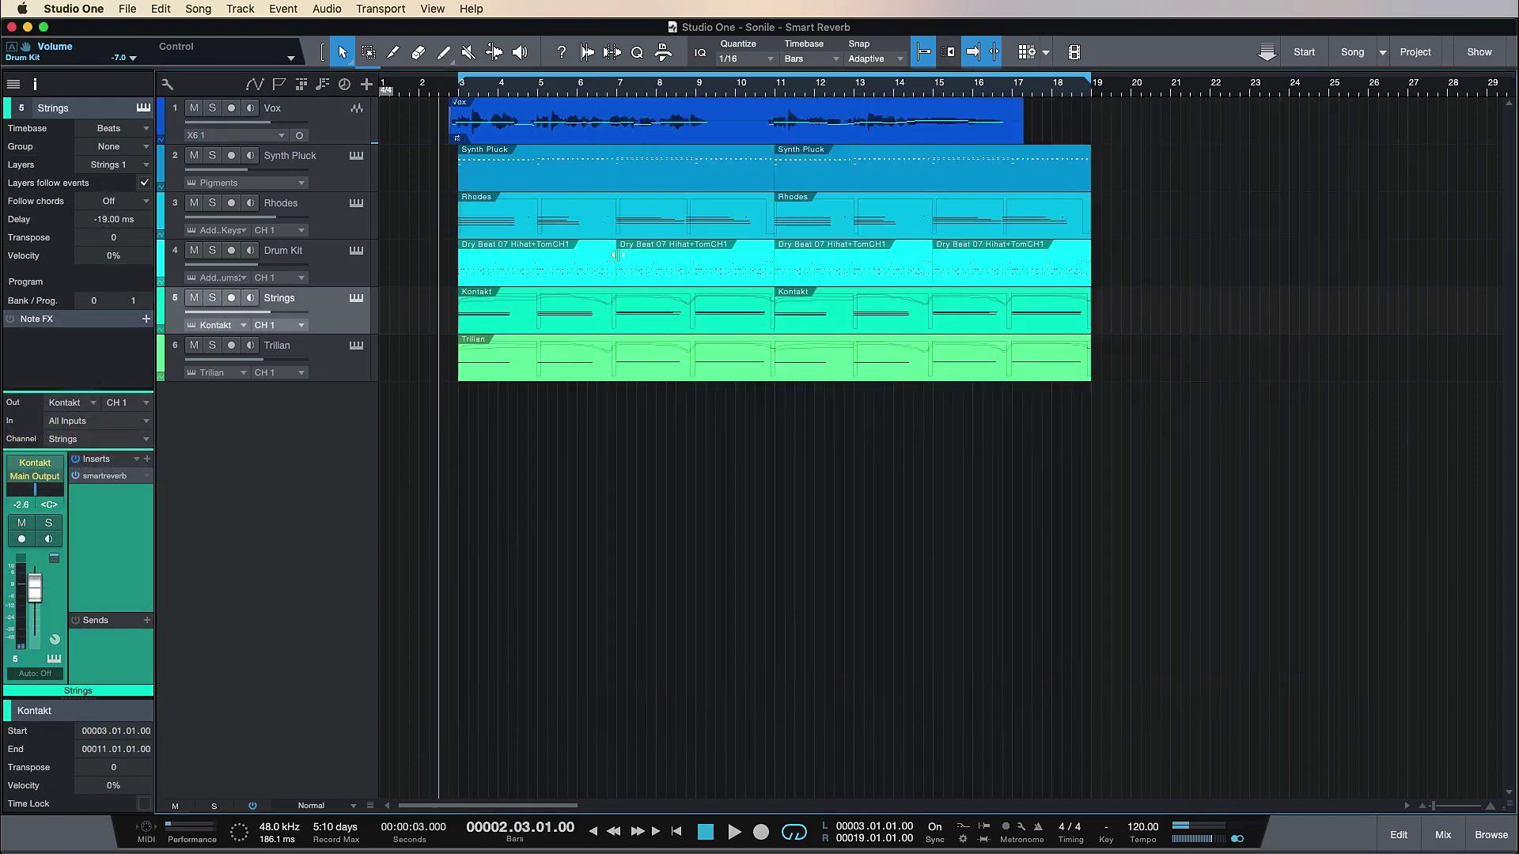
Play the mix, open smartreverb on the Vox track, and lengthen its reverb time to 3.51 s
{"action": "key", "text": "space"}
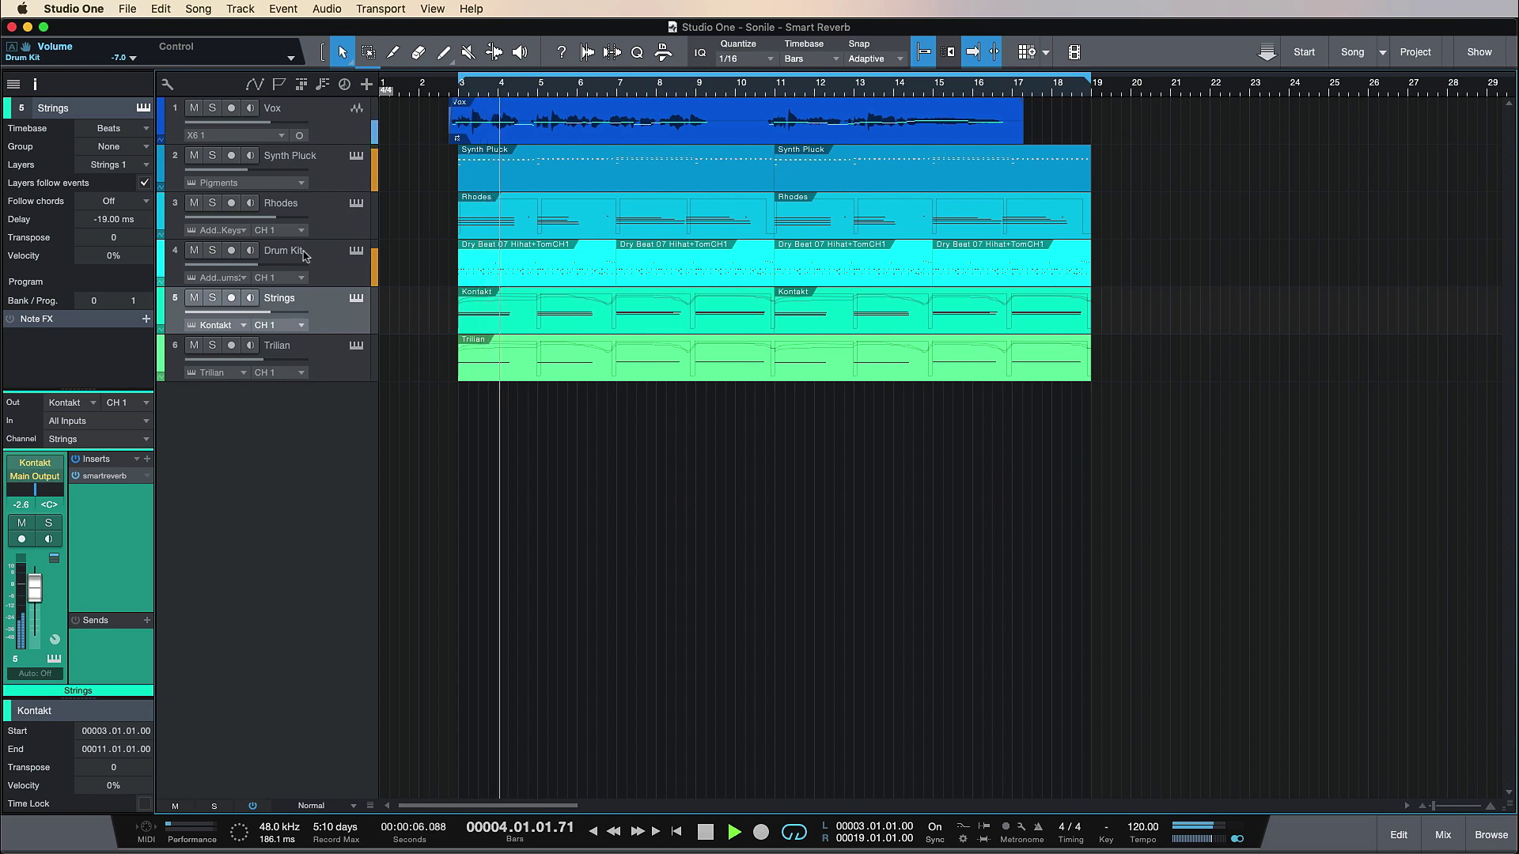
{"action": "left_click", "coordinate": [335, 143]}
{"action": "left_click", "coordinate": [105, 585]}
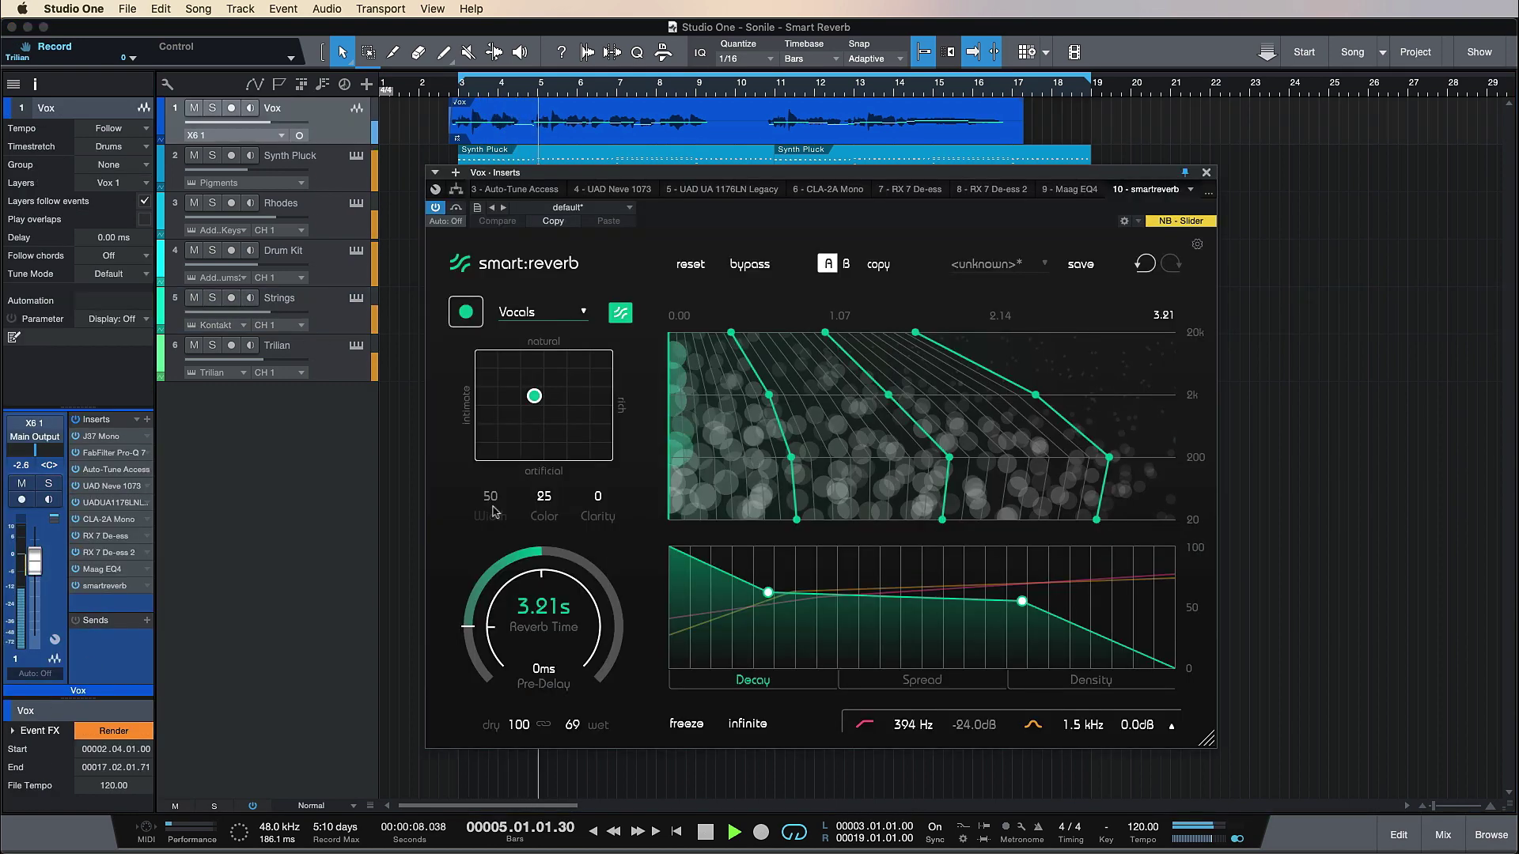
{"action": "left_click_drag", "start_coordinate": [610, 601], "coordinate": [609, 586]}
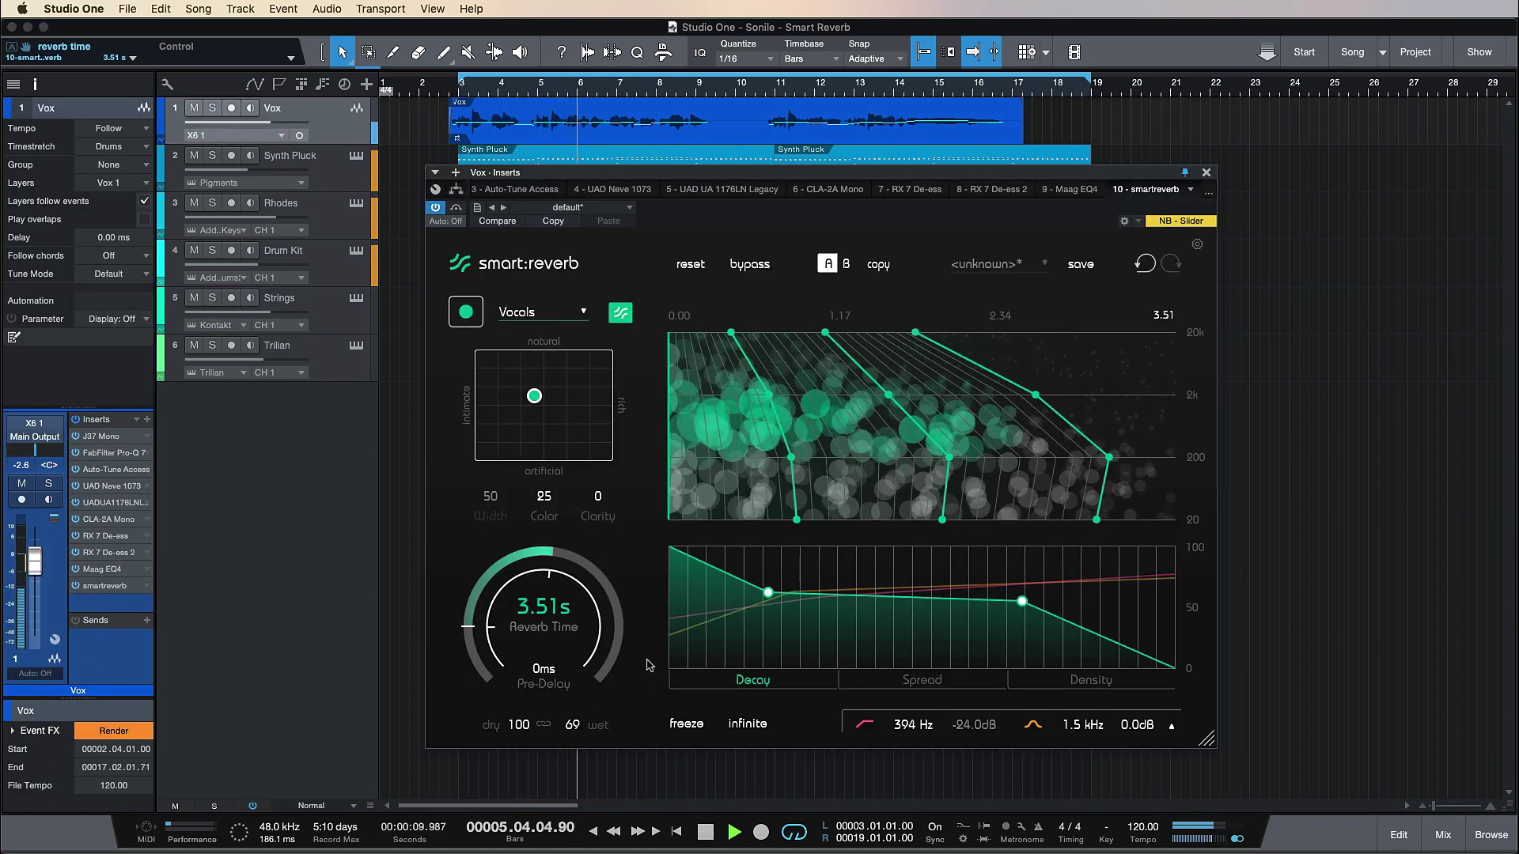
Raise both points of the vocal reverb's decay envelope to about 77 during playback
{"action": "left_click_drag", "start_coordinate": [774, 595], "coordinate": [815, 565]}
{"action": "left_click_drag", "start_coordinate": [1023, 601], "coordinate": [1026, 575]}
{"action": "left_click_drag", "start_coordinate": [814, 564], "coordinate": [807, 575]}
Set the reverb time to 3.02 s and the wet level to 66, and move the matrix thumb toward natural and rich
{"action": "left_click_drag", "start_coordinate": [546, 610], "coordinate": [546, 633]}
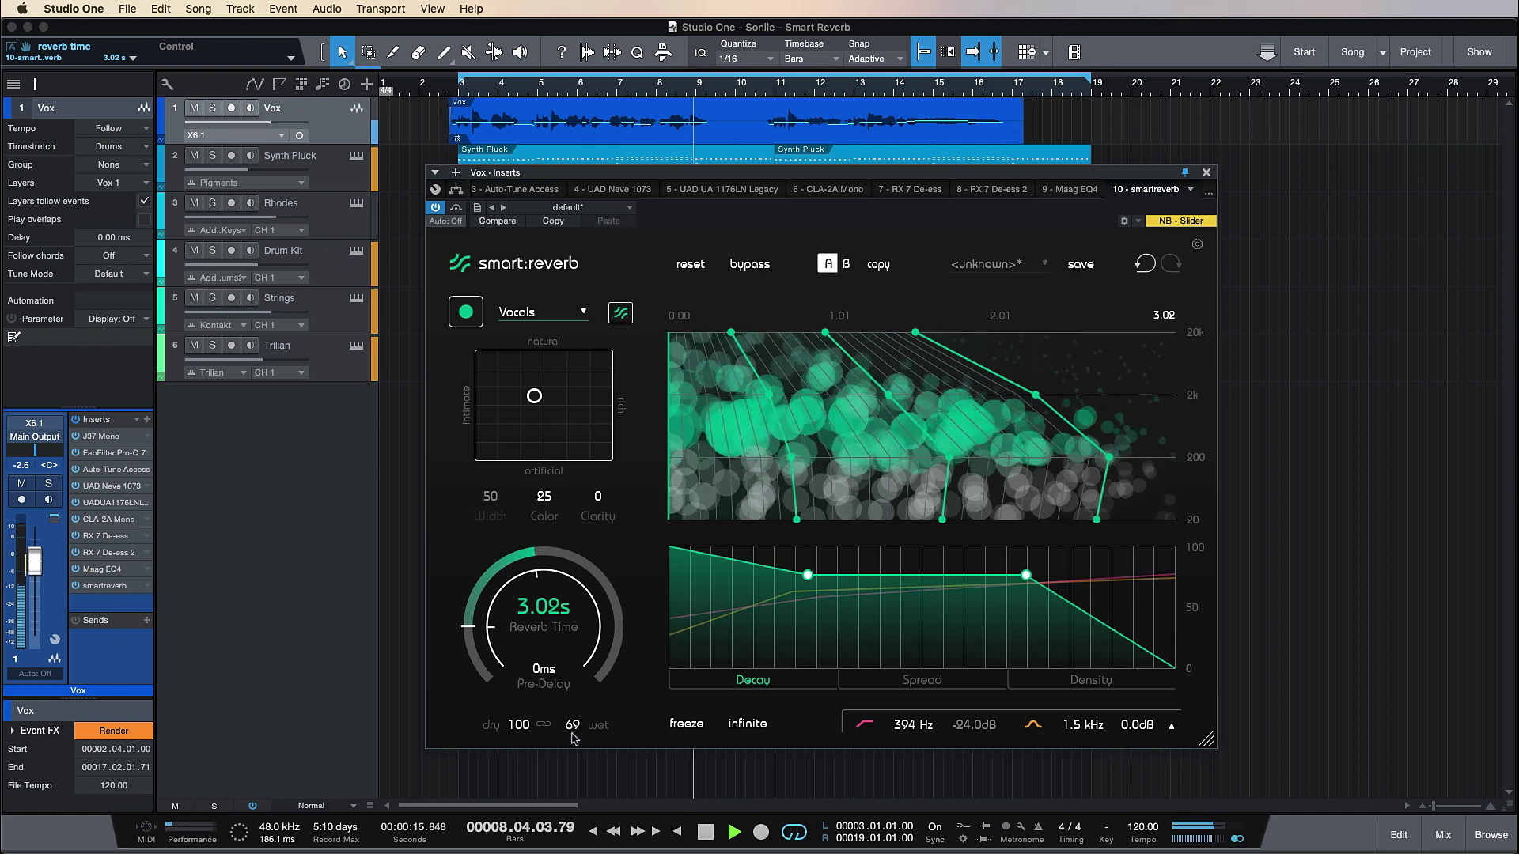
{"action": "left_click_drag", "start_coordinate": [572, 725], "coordinate": [571, 736]}
{"action": "left_click_drag", "start_coordinate": [534, 395], "coordinate": [571, 377]}
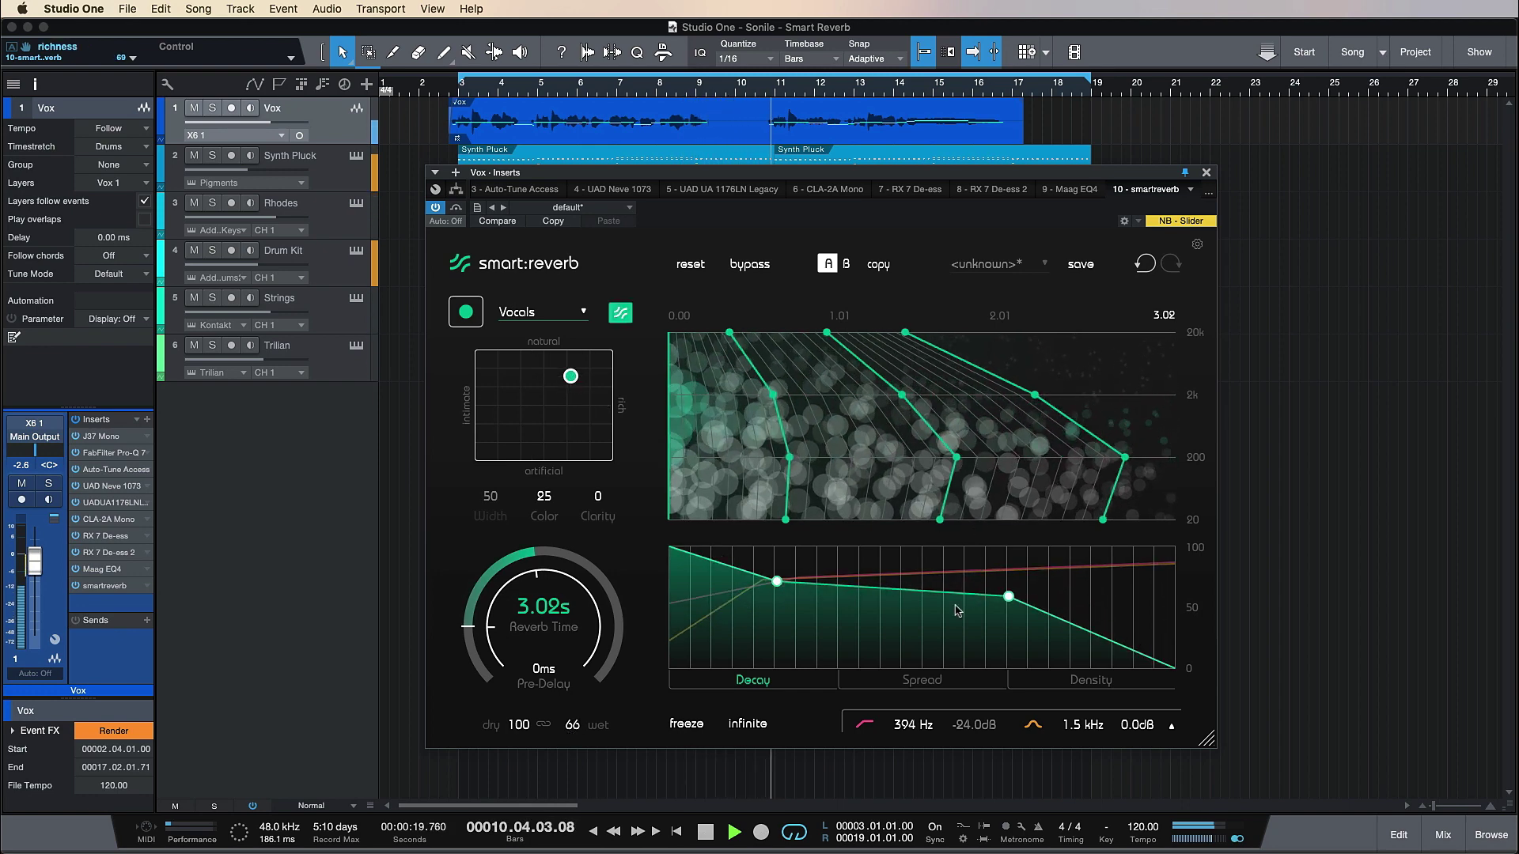
Raise the vocal reverb's spread curve, set the colour to 43 and the reverb time to 5.18 s, and stop playback
{"action": "left_click", "coordinate": [922, 680]}
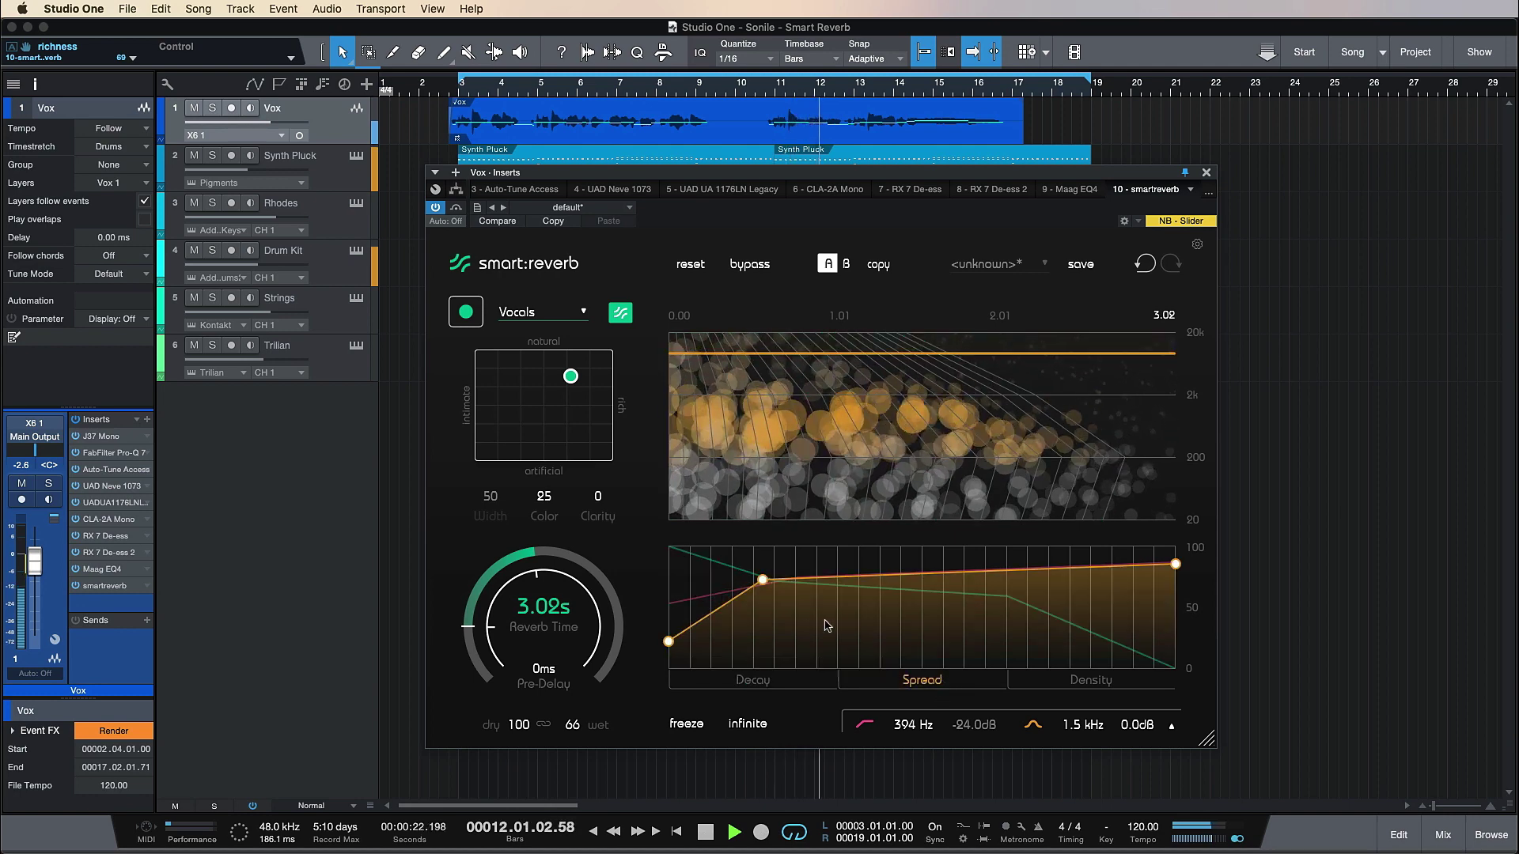
{"action": "left_click", "coordinate": [732, 570]}
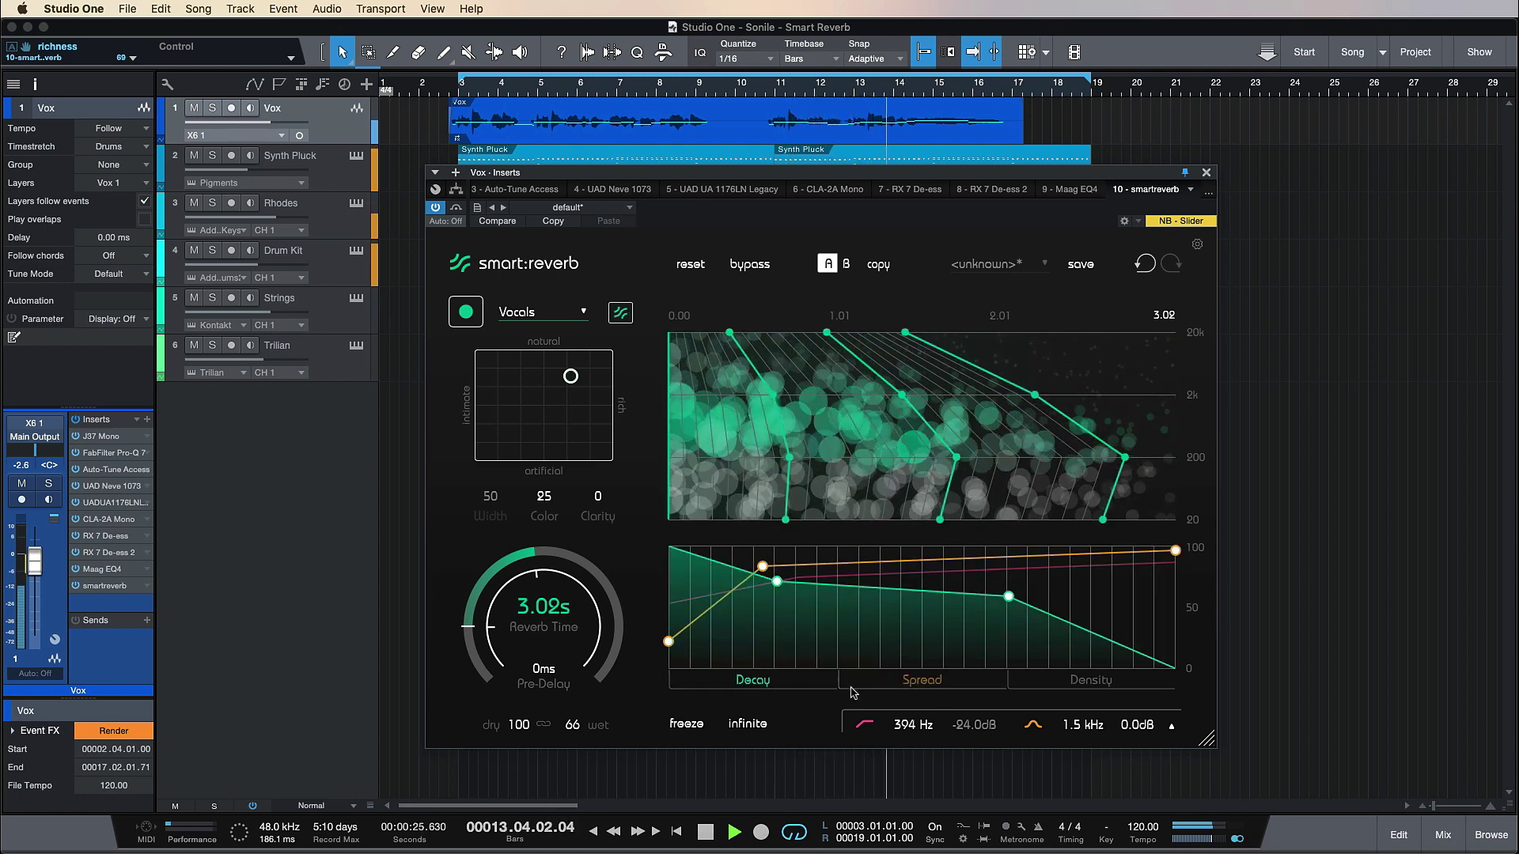
{"action": "left_click_drag", "start_coordinate": [544, 496], "coordinate": [544, 480]}
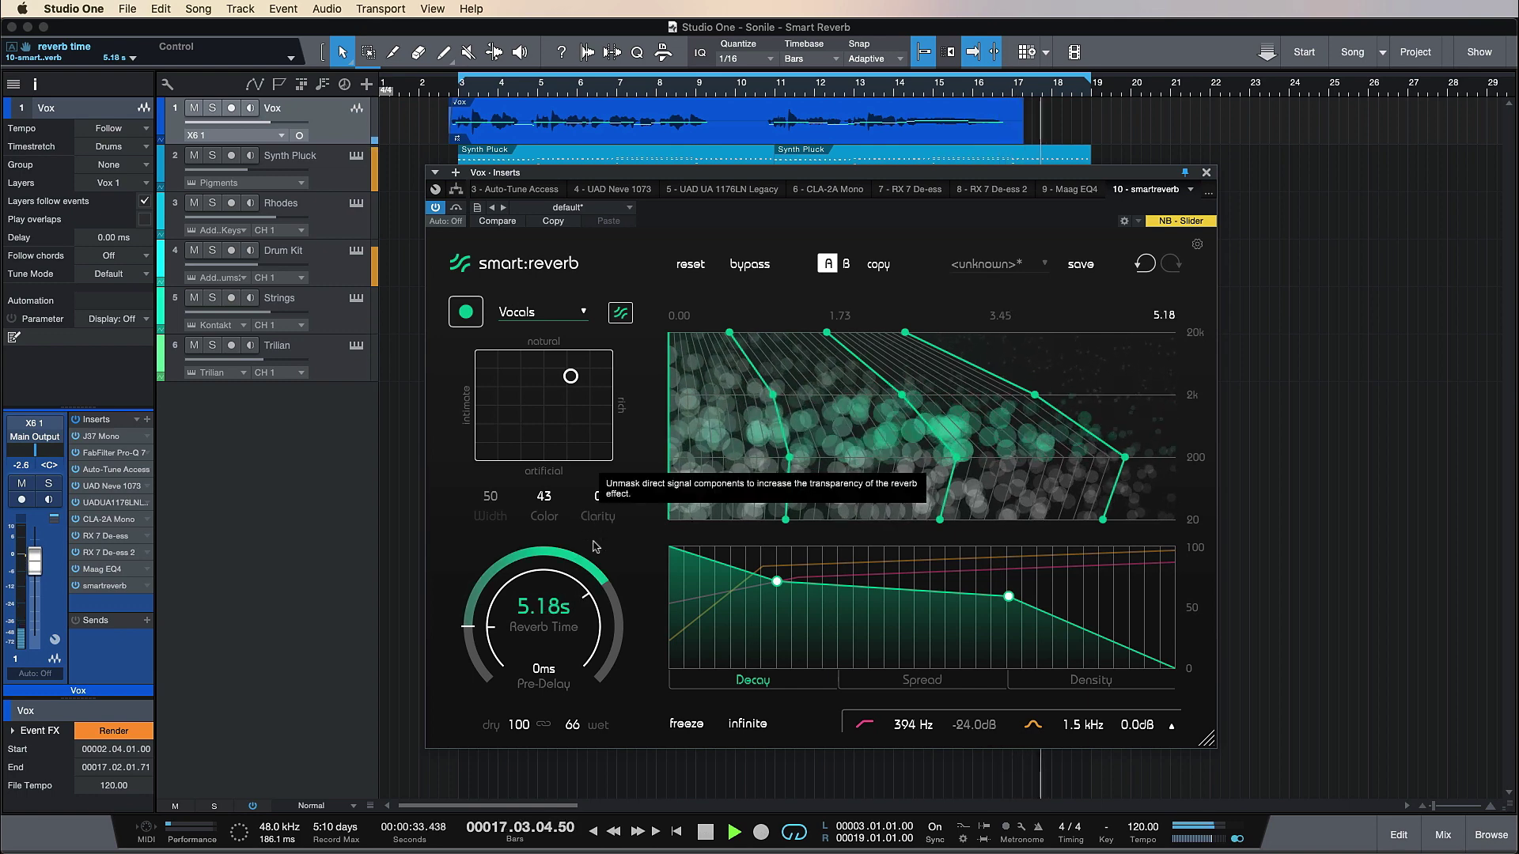
{"action": "key", "text": "Escape"}
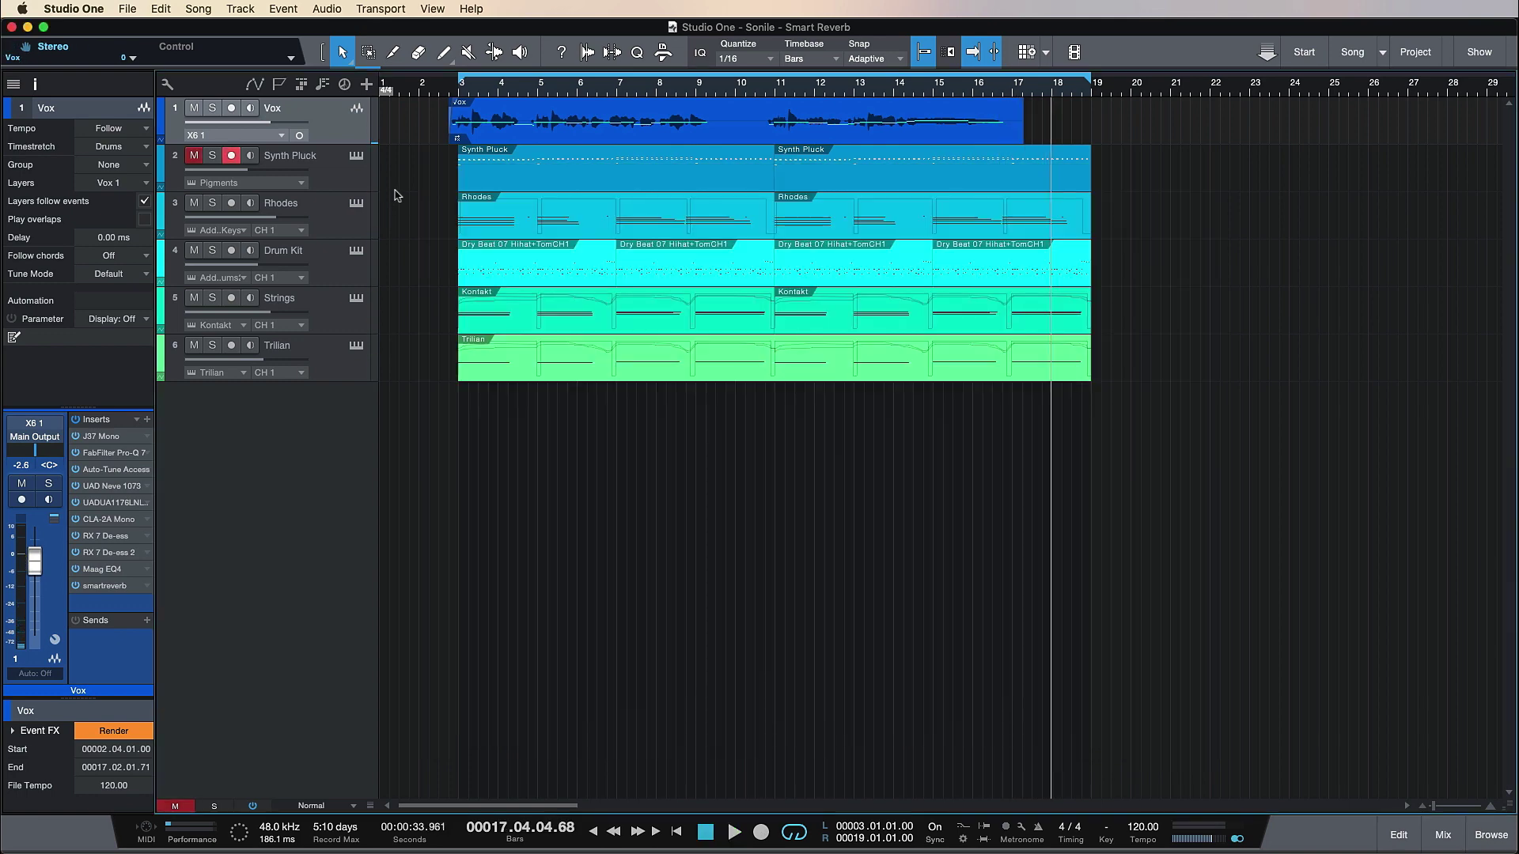
Select the Synth Pluck track
{"action": "left_click", "coordinate": [352, 181]}
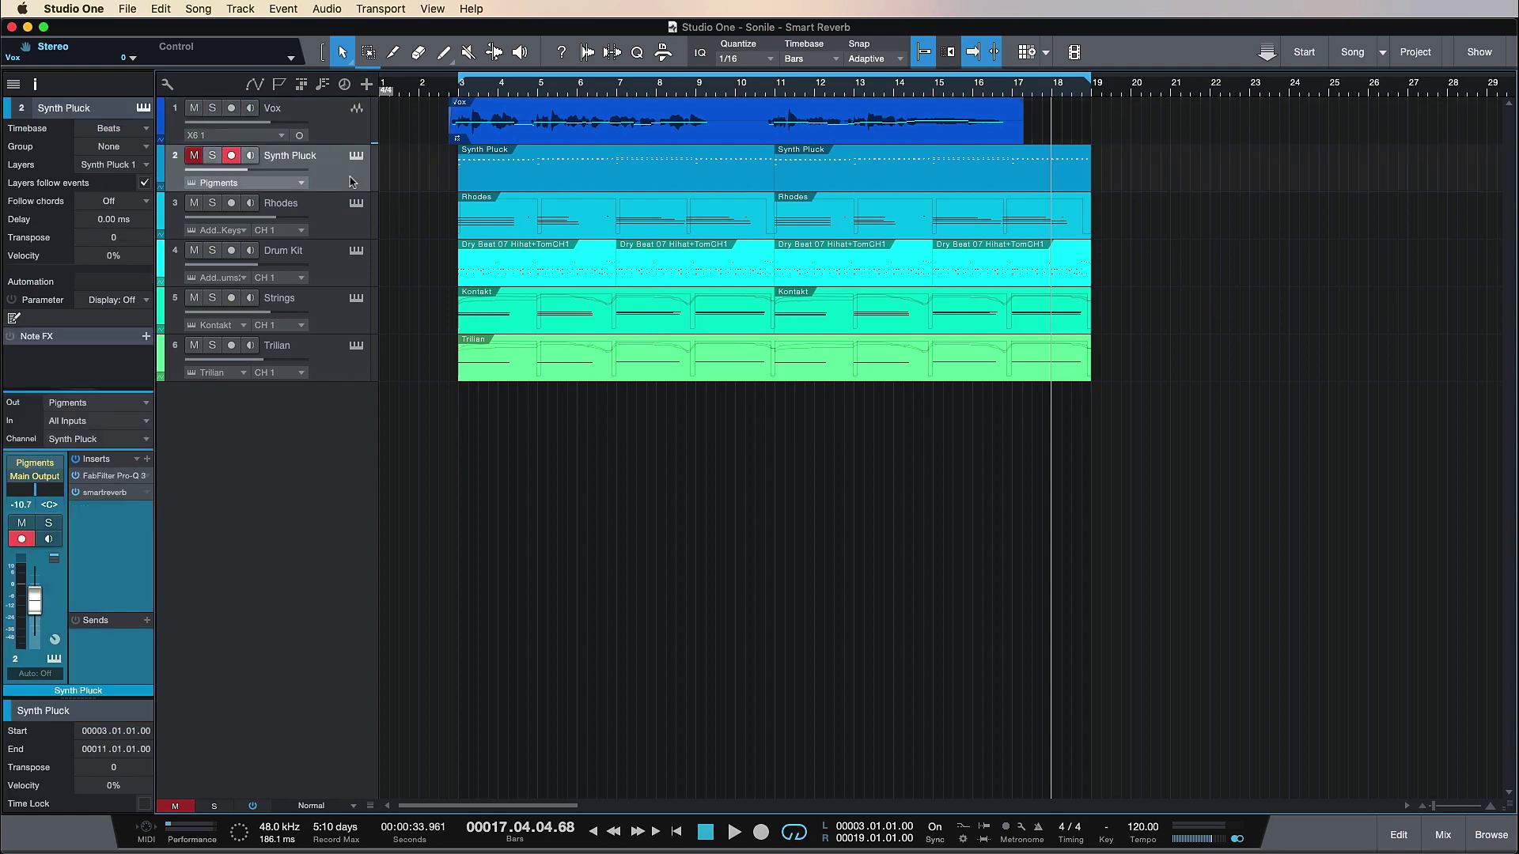